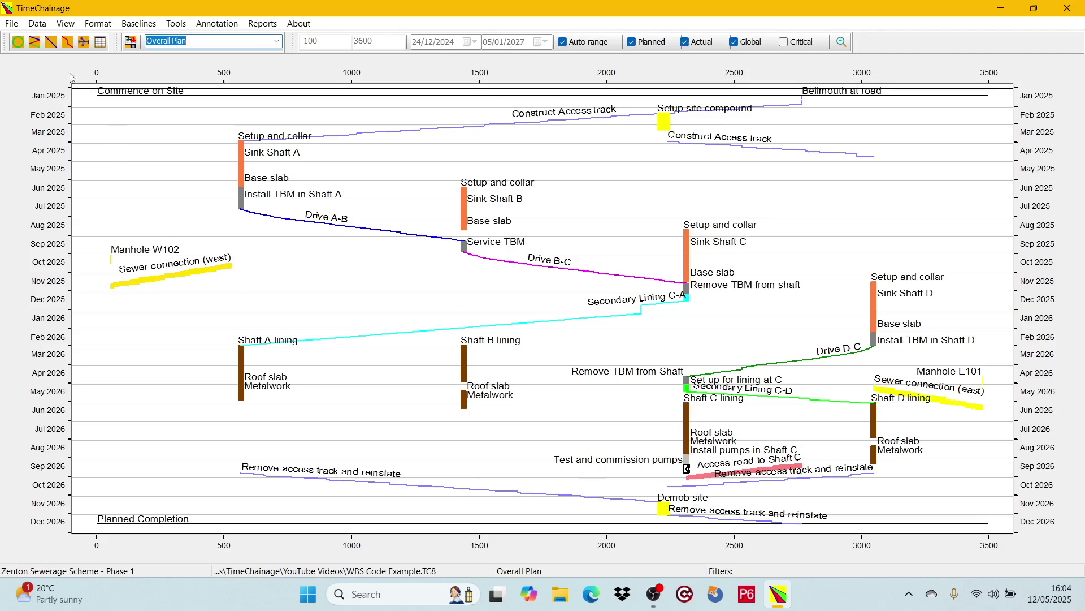
Open the work breakdown structure and examine the Shaft A Finishings entry and Drive A-B's global chainage and WBS code.
{"action": "left_click", "coordinate": [35, 41]}
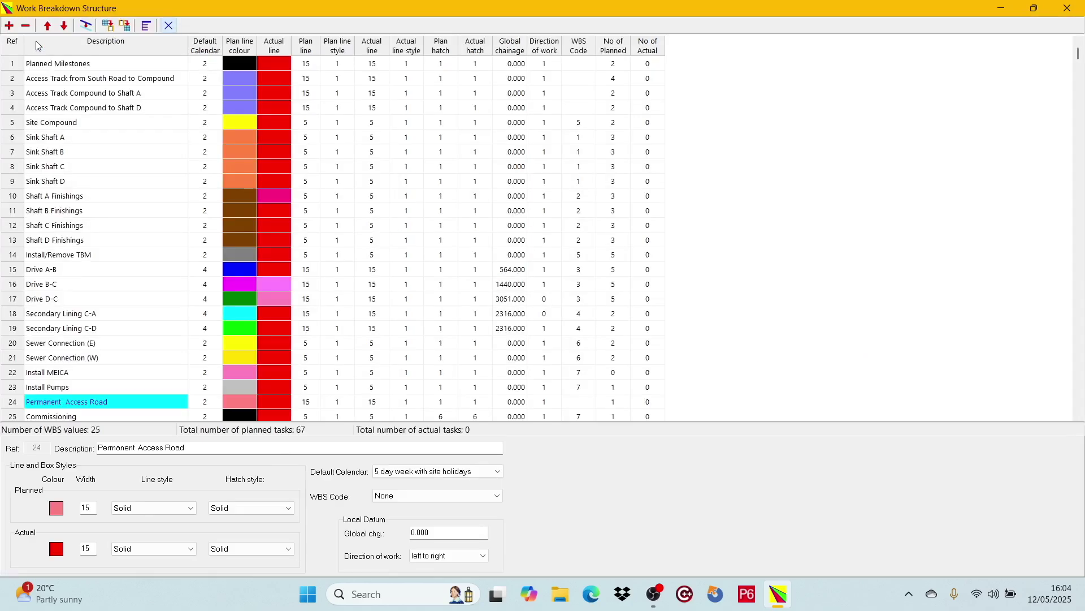
{"action": "left_click", "coordinate": [119, 195]}
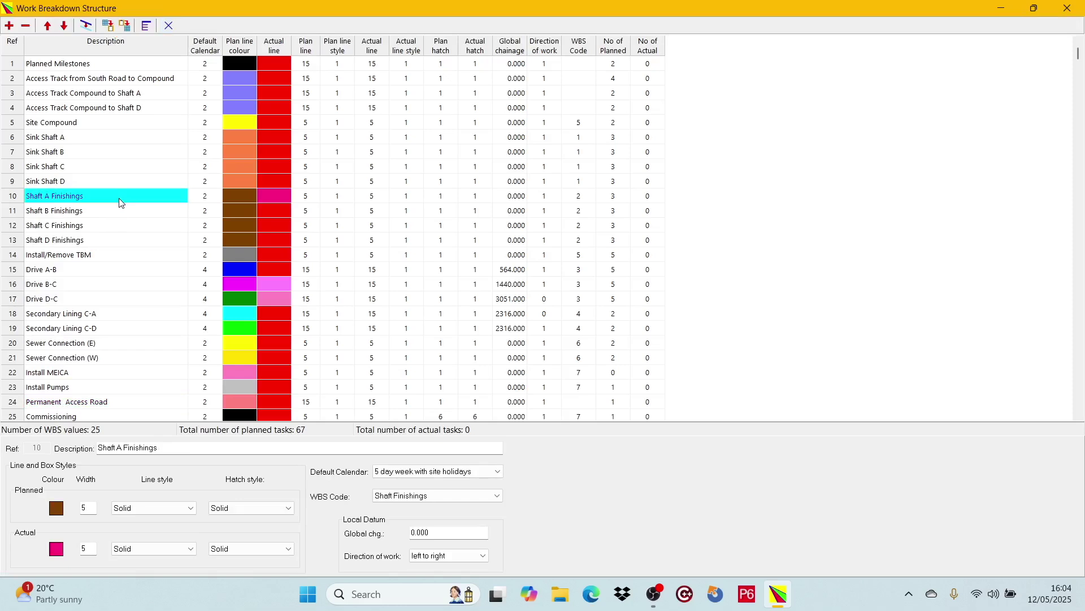
{"action": "left_click", "coordinate": [93, 269]}
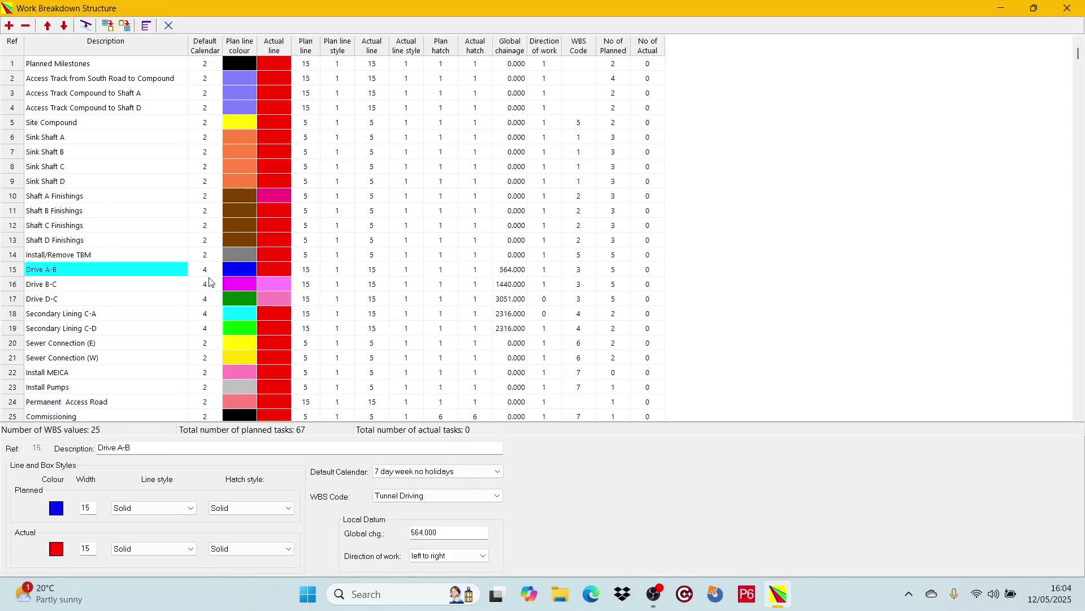
{"action": "left_click", "coordinate": [517, 272]}
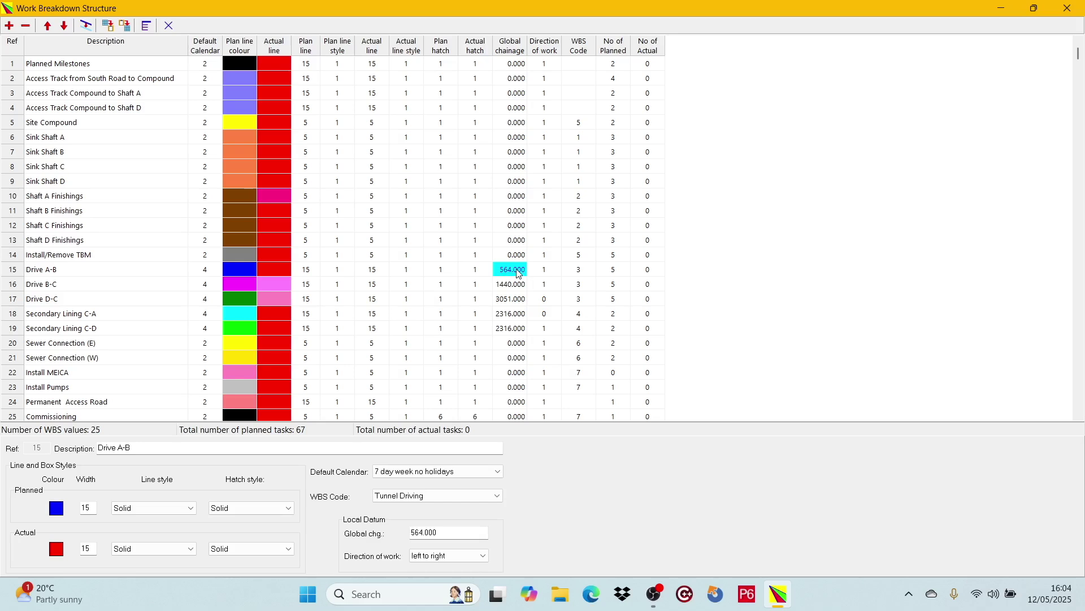
{"action": "left_click", "coordinate": [577, 275]}
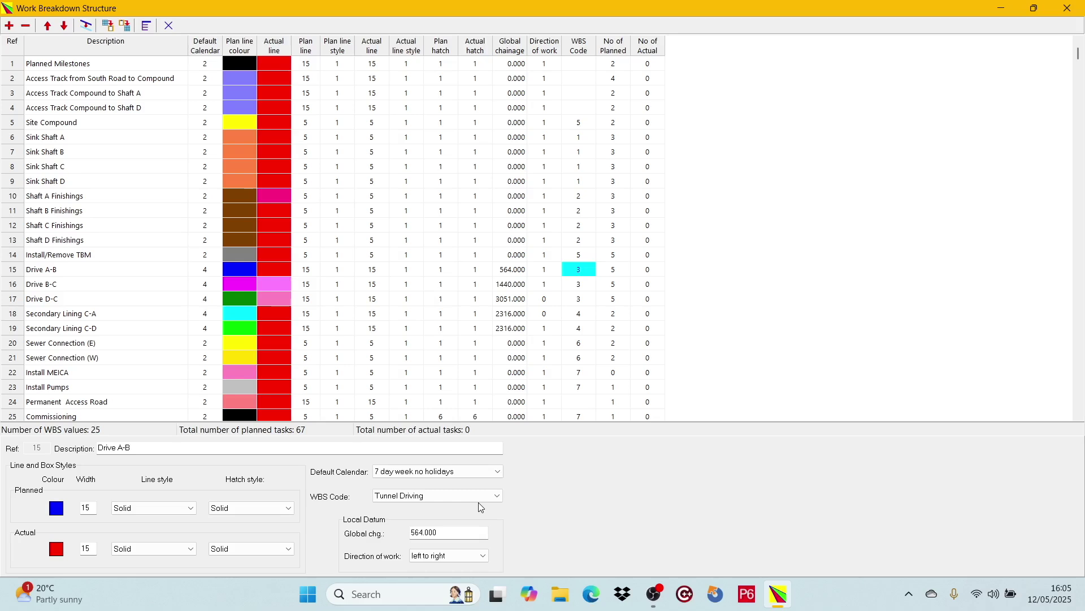
Open the WBS code definitions and review the Section code name and its values from Shaft Finishings to Tunnel Secondary Lining.
{"action": "left_click", "coordinate": [148, 27]}
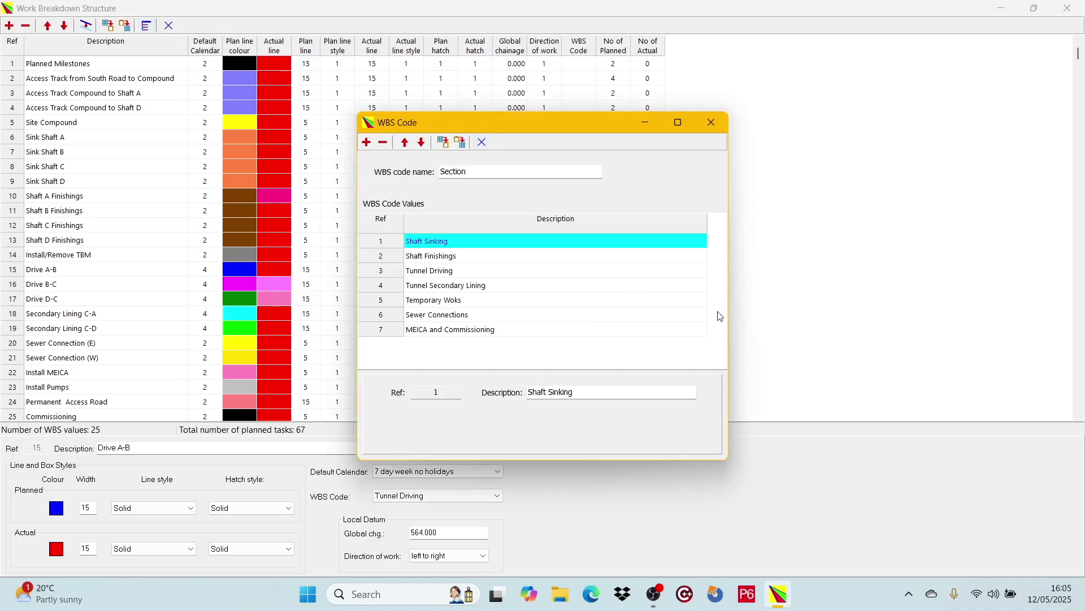
{"action": "left_click", "coordinate": [480, 173]}
{"action": "left_click", "coordinate": [460, 260]}
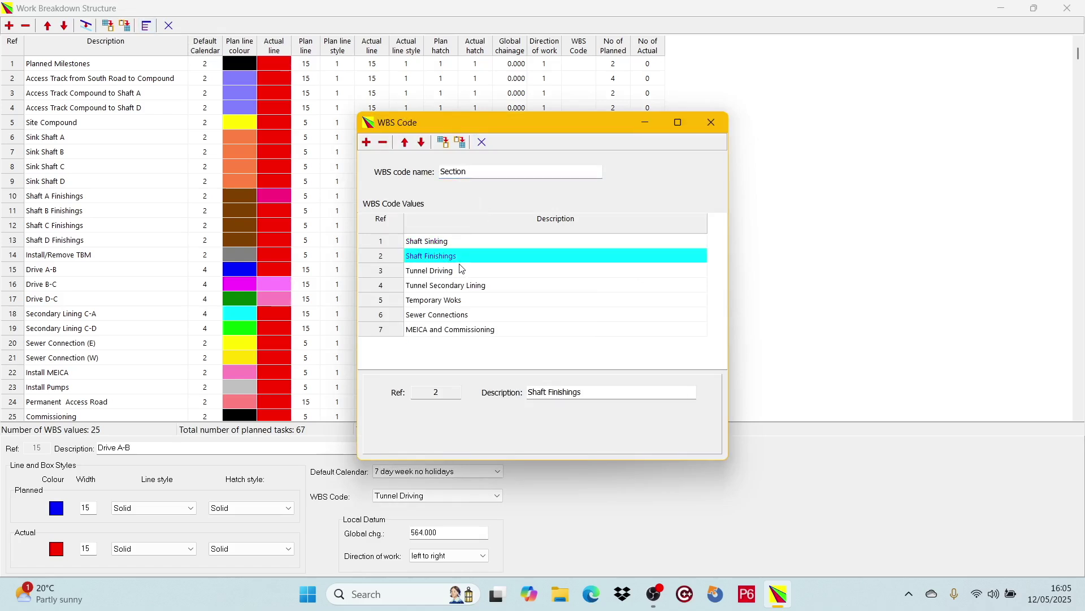
{"action": "left_click", "coordinate": [461, 271]}
{"action": "left_click", "coordinate": [478, 287]}
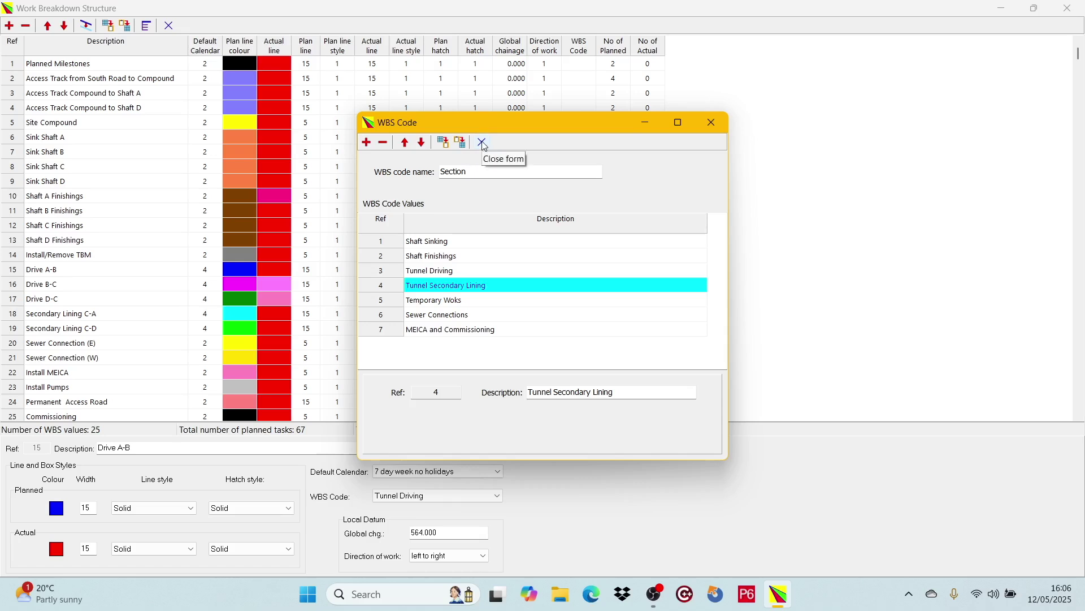
{"action": "double_click", "coordinate": [474, 167]}
{"action": "key", "text": "BackSpace"}
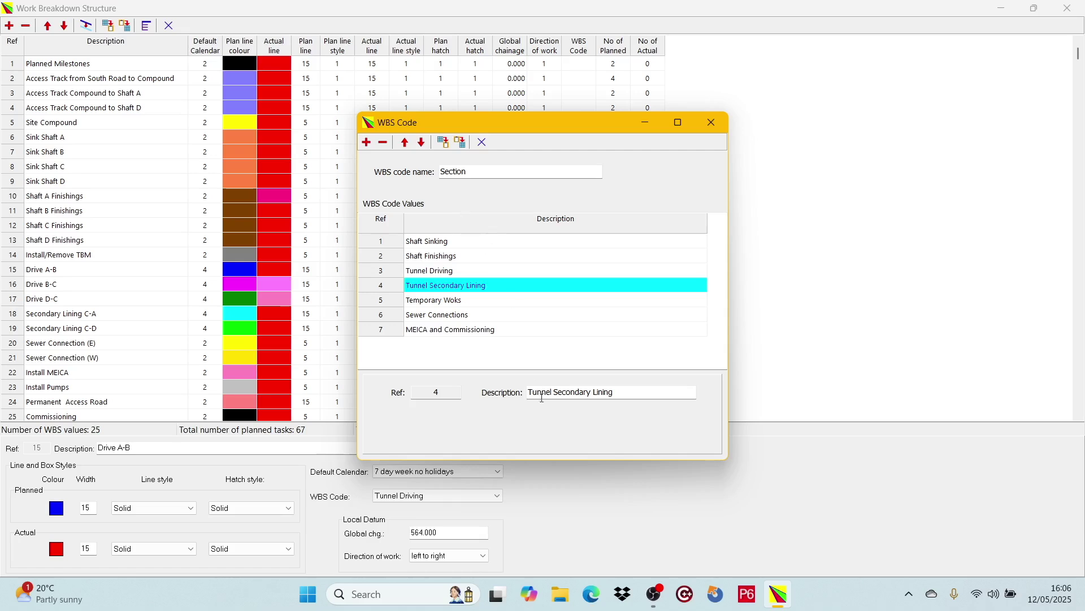
Add a WBS code value named Road Works after MEICA and Commissioning, and close the WBS code form.
{"action": "left_click", "coordinate": [519, 333]}
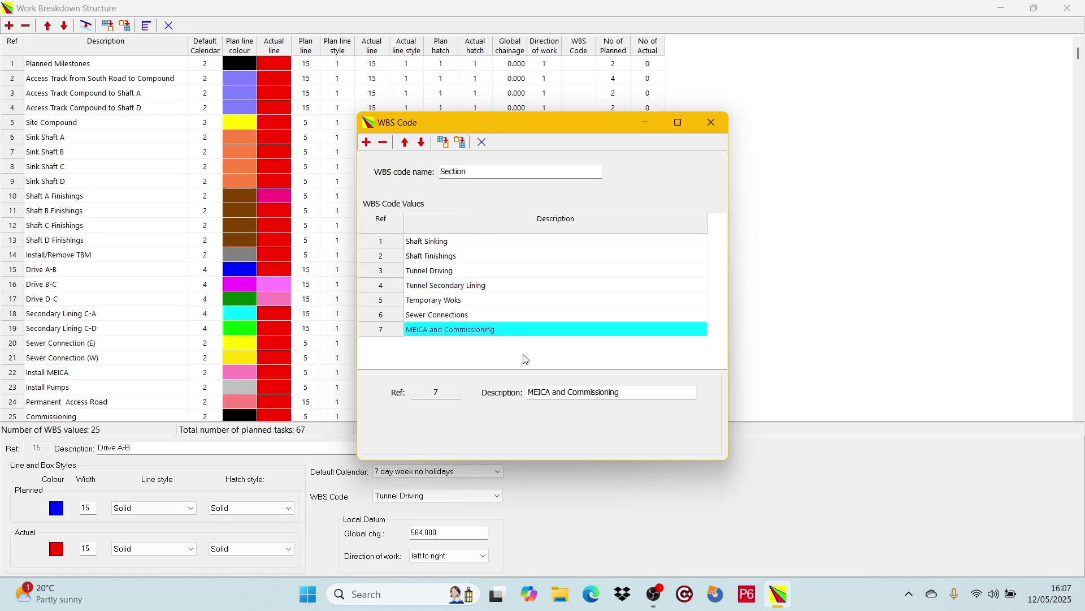
{"action": "left_click", "coordinate": [368, 145]}
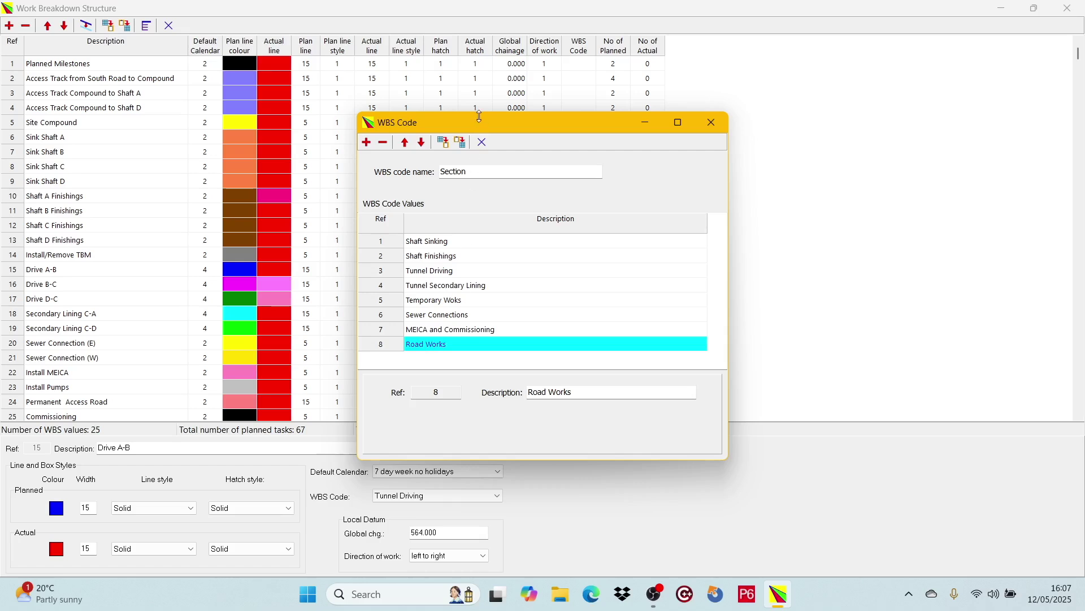
{"action": "left_click", "coordinate": [483, 144]}
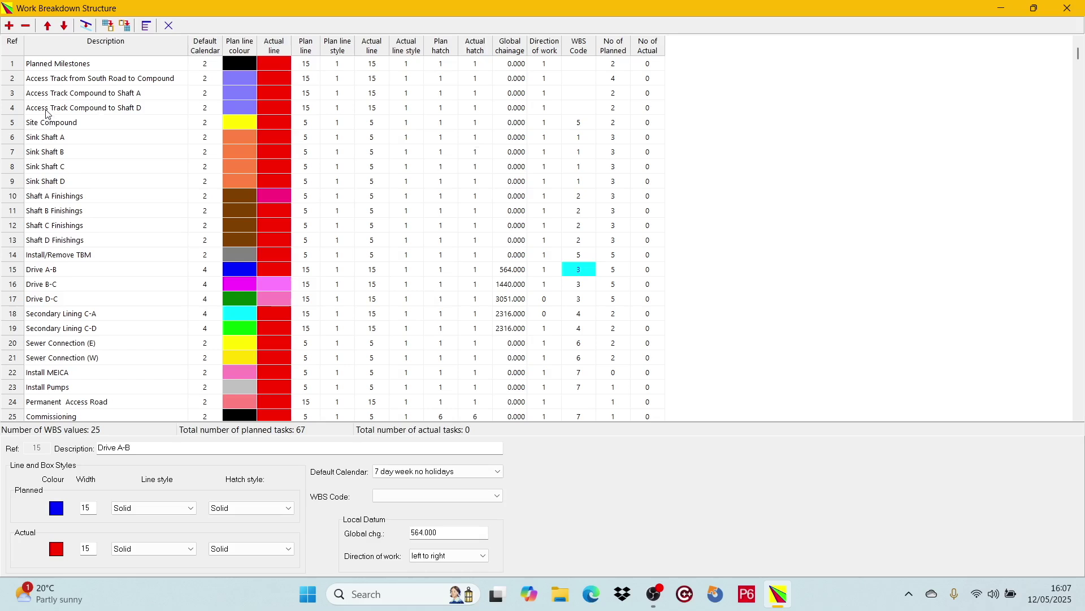
Assign the Road Works WBS code to Access Track from South Road to Compound.
{"action": "left_click", "coordinate": [78, 78]}
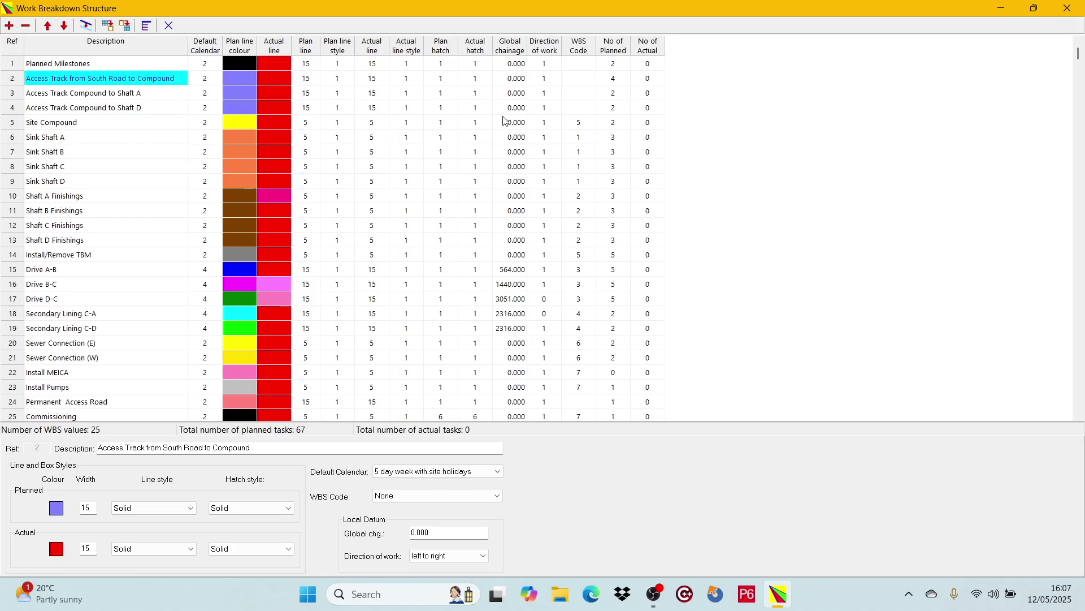
{"action": "left_click", "coordinate": [498, 498]}
{"action": "left_click_drag", "start_coordinate": [495, 518], "coordinate": [497, 537]}
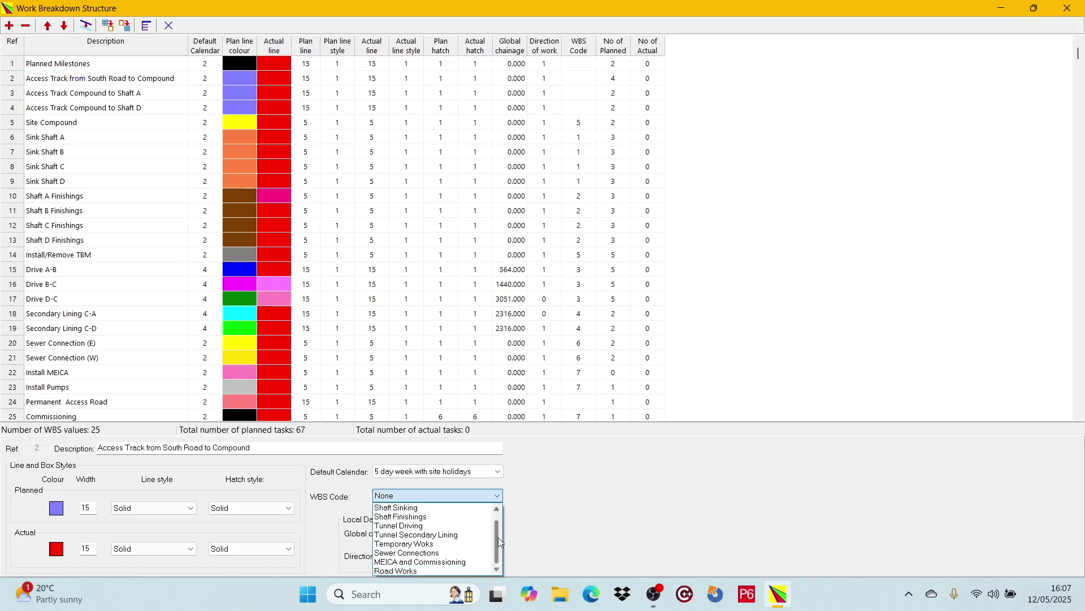
{"action": "left_click", "coordinate": [452, 571]}
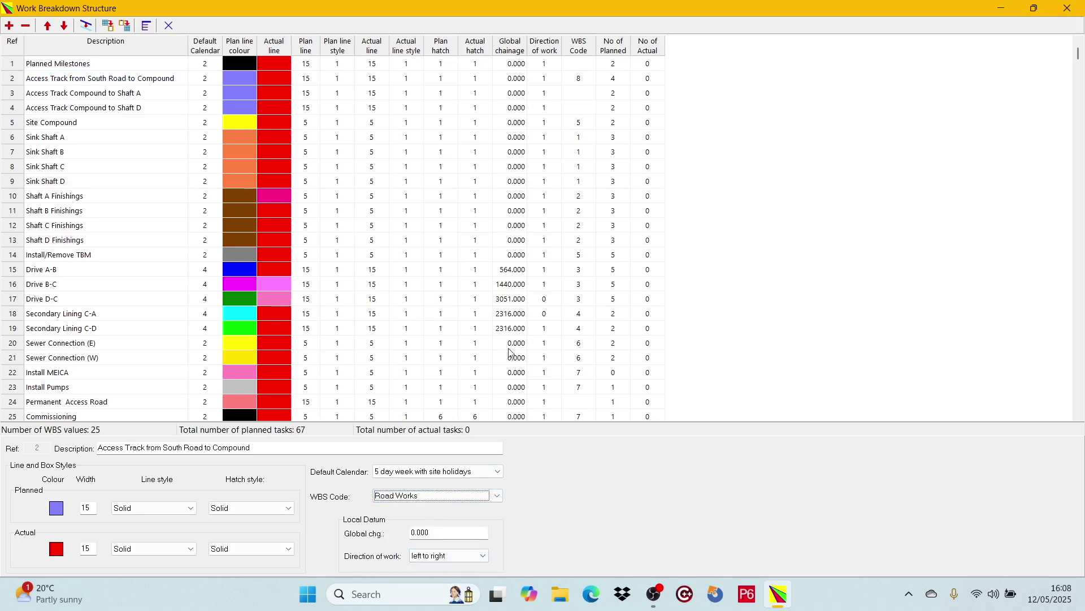
Set the WBS code to 8 for Access Track Compound to Shaft A and Access Track Compound to Shaft D.
{"action": "left_click", "coordinate": [587, 80]}
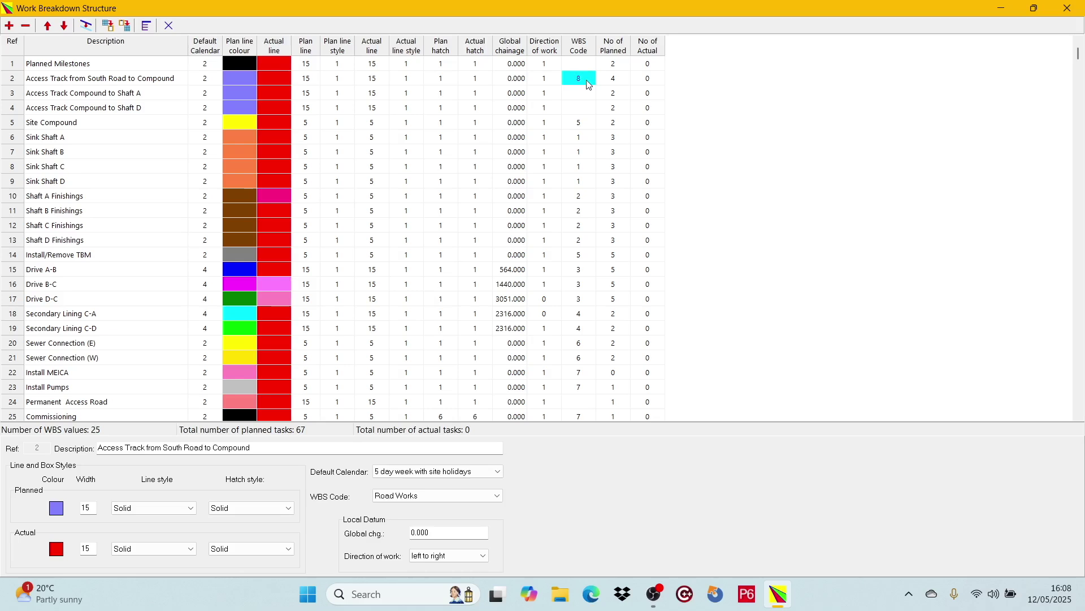
{"action": "key", "text": "Down"}
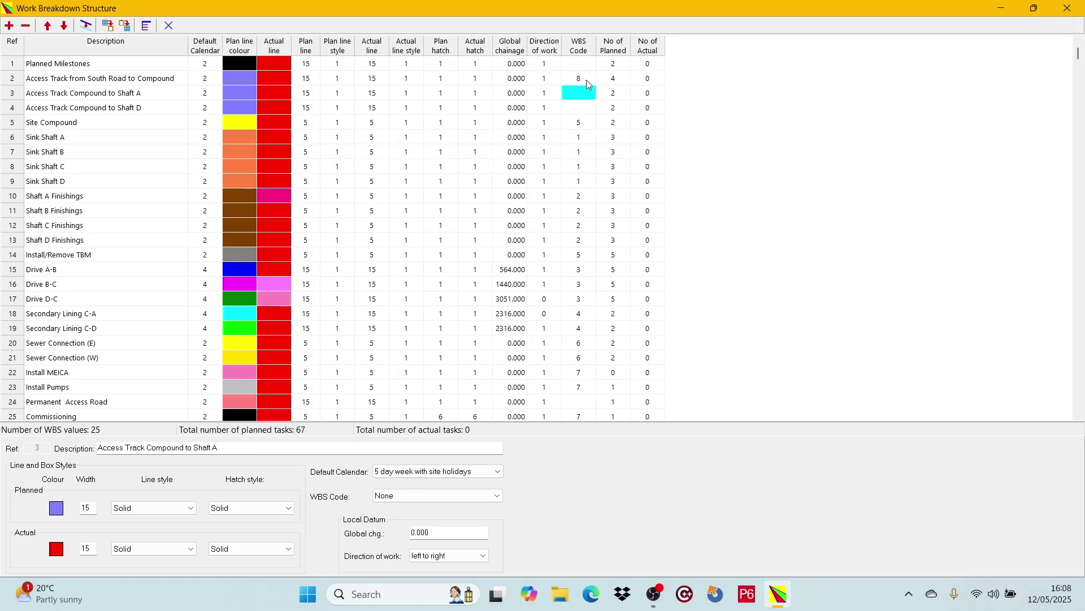
{"action": "type", "text": "8"}
{"action": "key", "text": "Down"}
{"action": "type", "text": "8"}
Set the WBS code of Permanent Access Road to 8 and close the work breakdown structure.
{"action": "key", "text": "Down"}
{"action": "key", "text": "Down"}
{"action": "key", "text": "Down"}
{"action": "key", "text": "Down"}
{"action": "key", "text": "Down"}
{"action": "key", "text": "Down"}
{"action": "key", "text": "Down"}
{"action": "key", "text": "Down"}
{"action": "key", "text": "Down"}
{"action": "key", "text": "Down"}
{"action": "key", "text": "Down"}
{"action": "key", "text": "Down"}
{"action": "key", "text": "Down"}
{"action": "key", "text": "Down"}
{"action": "key", "text": "Down"}
{"action": "key", "text": "Down"}
{"action": "key", "text": "Down"}
{"action": "key", "text": "Down"}
{"action": "key", "text": "Down"}
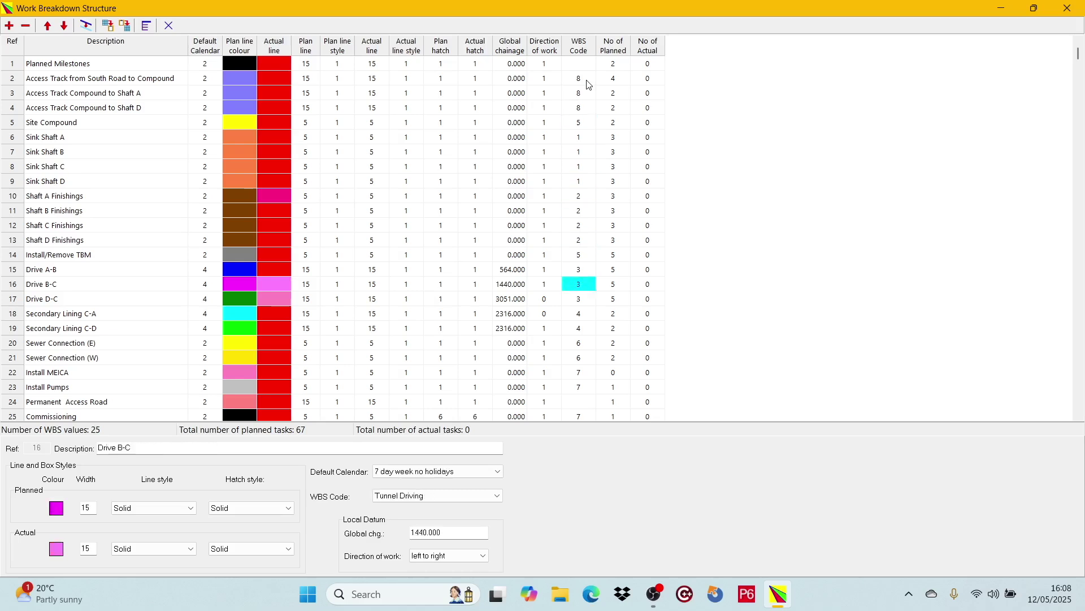
{"action": "key", "text": "Down"}
{"action": "type", "text": "8"}
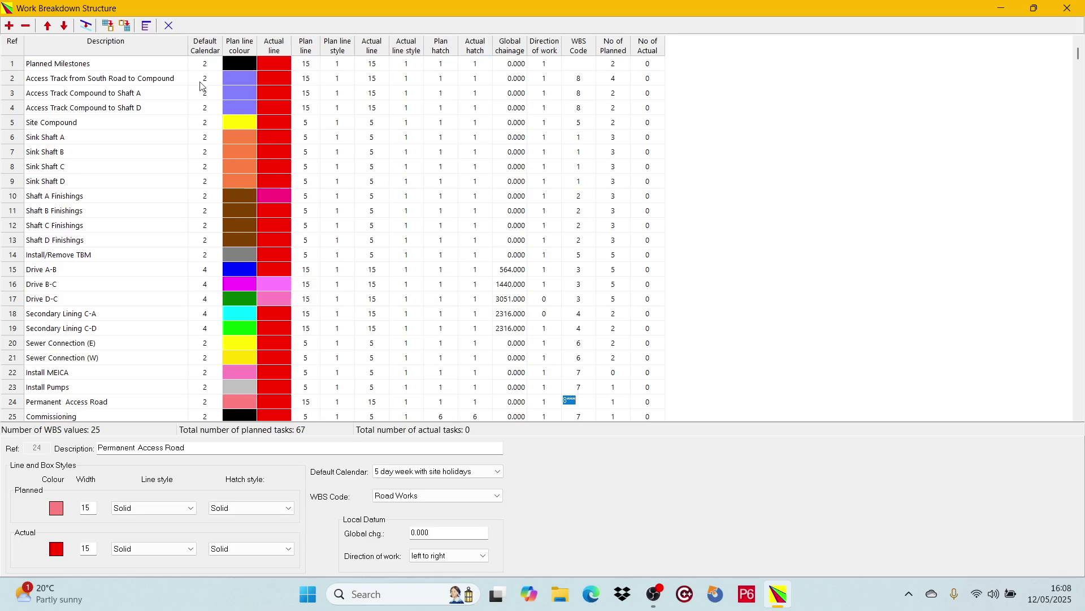
{"action": "left_click", "coordinate": [170, 26]}
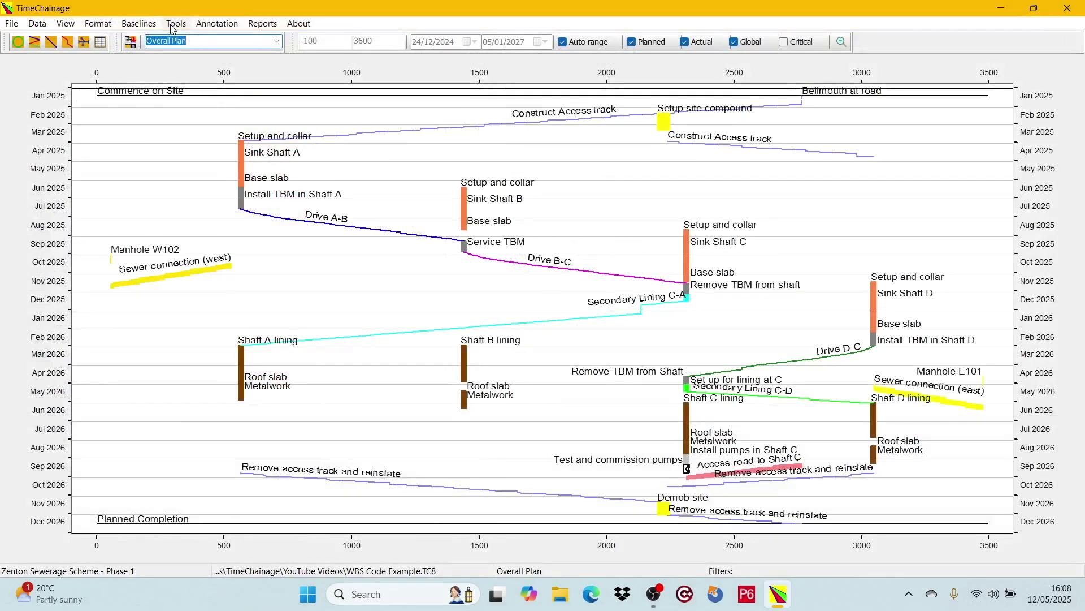
Open the planned tasks and filter them by the Road Works WBS code.
{"action": "left_click", "coordinate": [51, 42]}
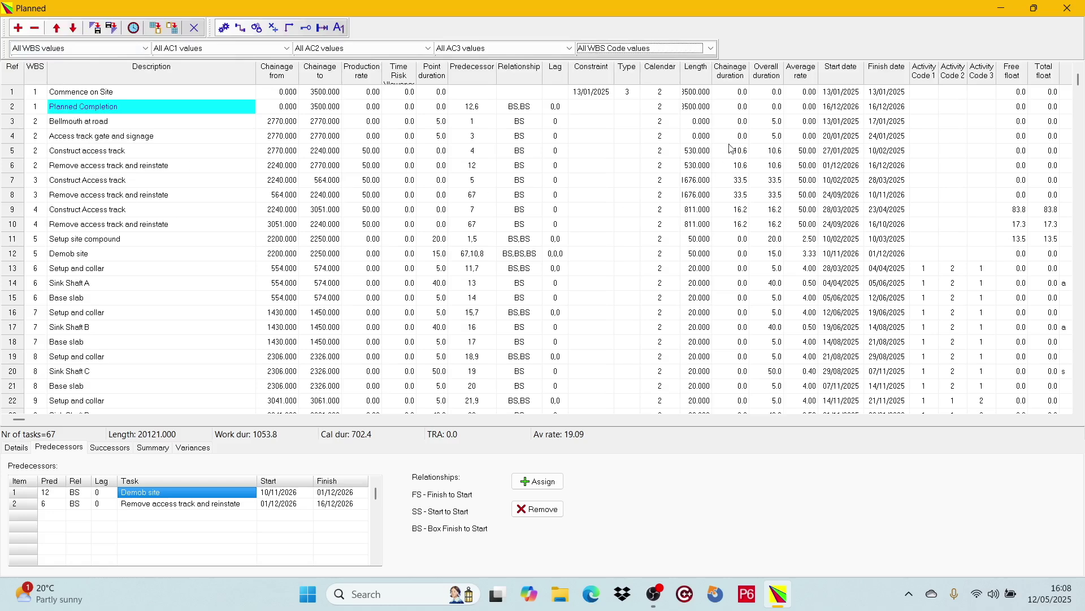
{"action": "left_click", "coordinate": [711, 49]}
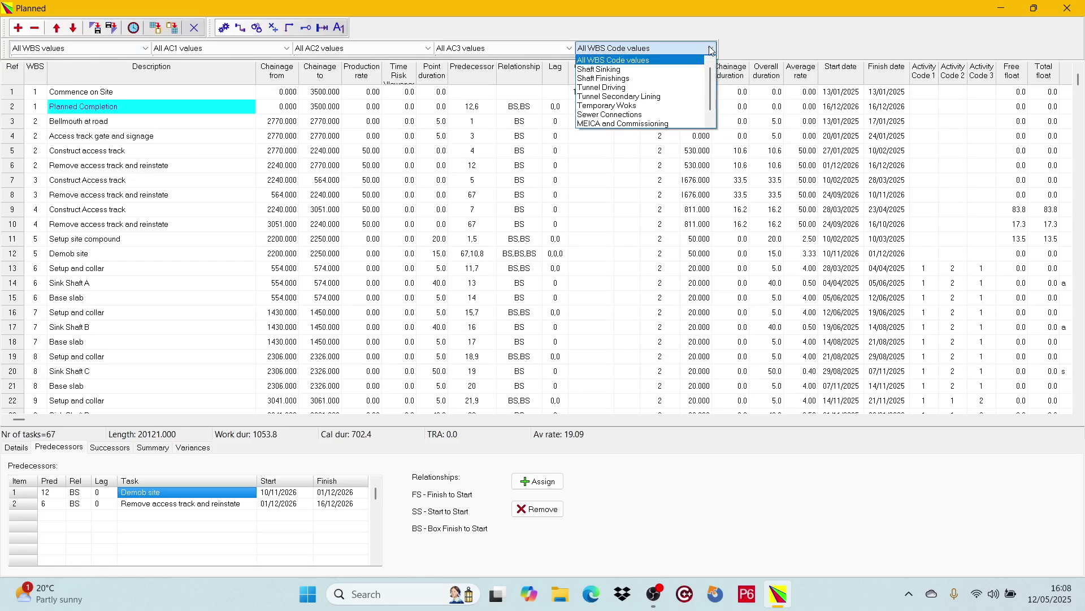
{"action": "left_click_drag", "start_coordinate": [710, 87], "coordinate": [710, 108]}
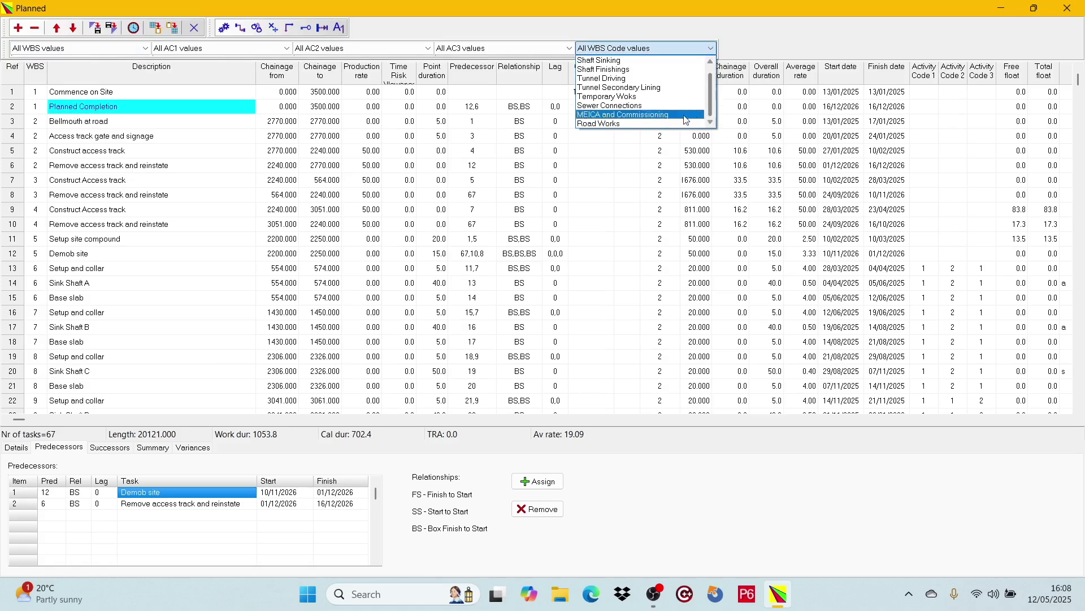
{"action": "left_click", "coordinate": [661, 125]}
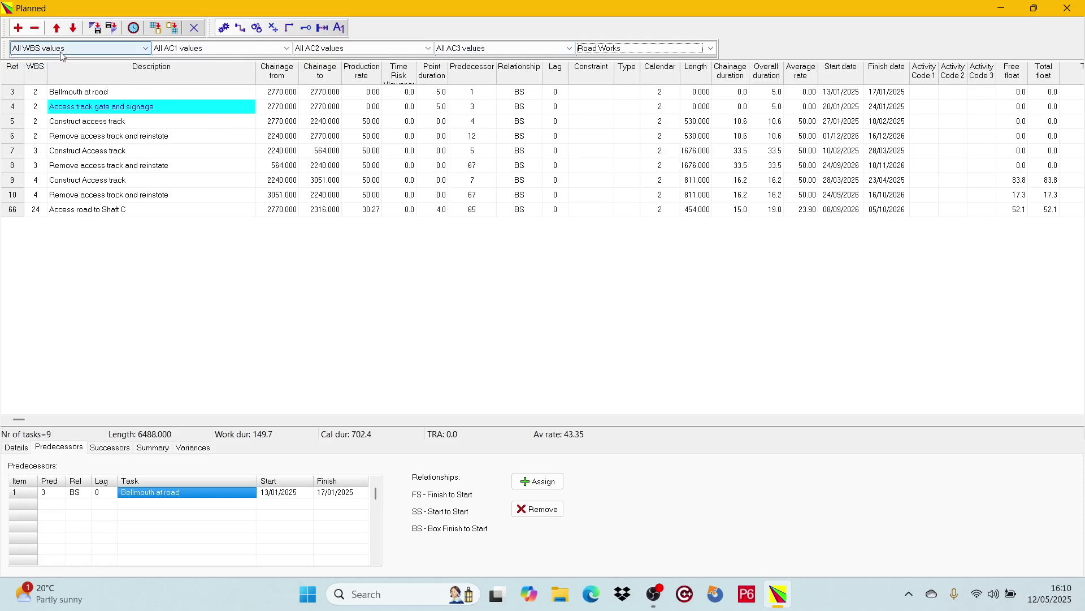
Look through the available WBS values and reset the WBS code filter to All WBS Code values.
{"action": "left_click", "coordinate": [145, 49]}
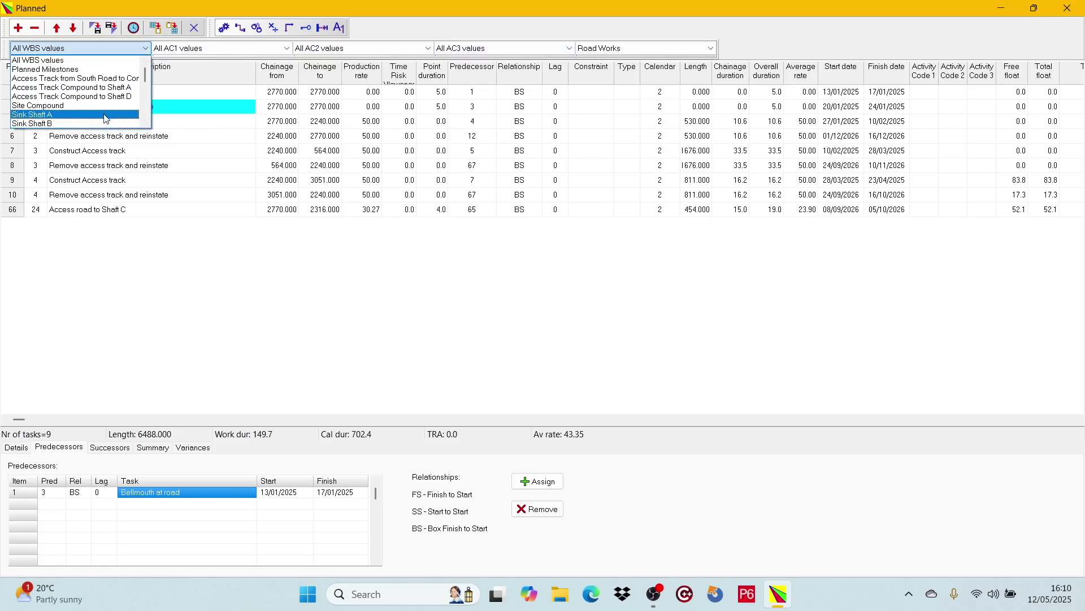
{"action": "left_click", "coordinate": [202, 300]}
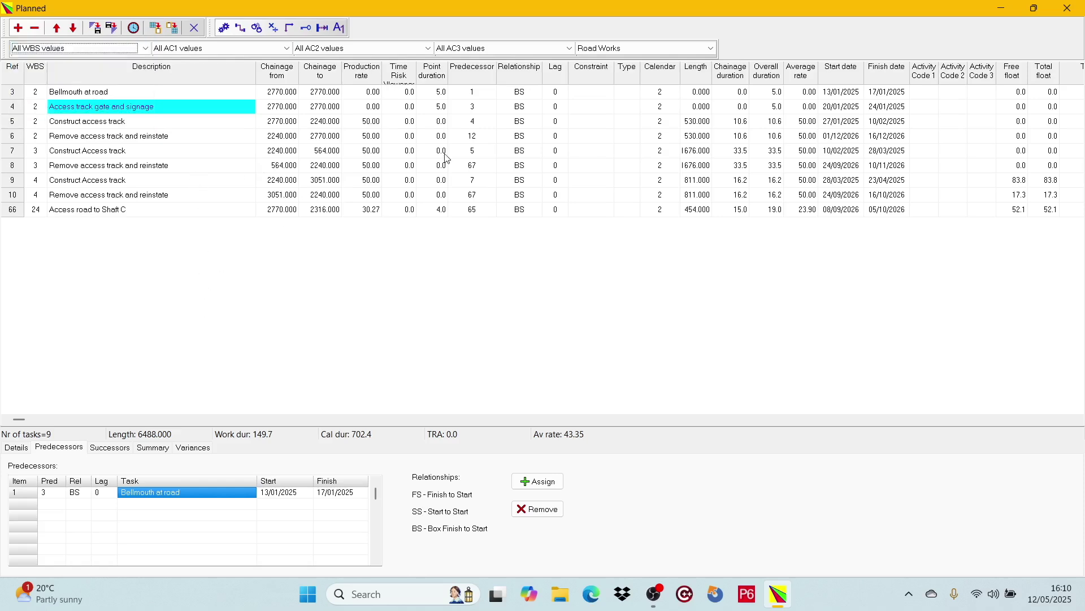
{"action": "left_click", "coordinate": [711, 48]}
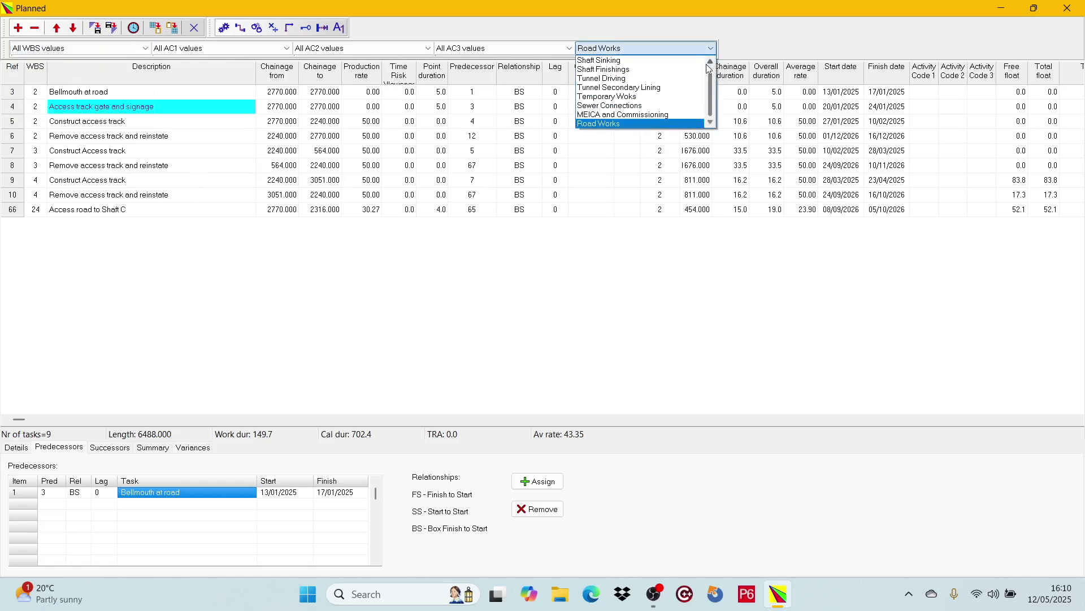
{"action": "scroll", "coordinate": [712, 69], "scroll_direction": "up", "scroll_amount": 1}
{"action": "left_click", "coordinate": [671, 66]}
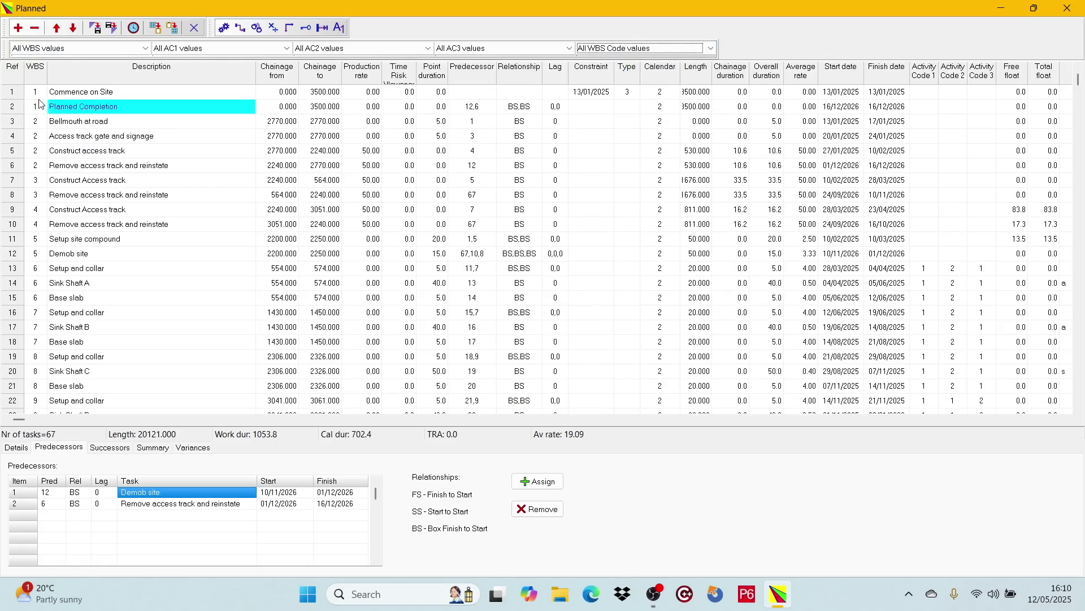
Filter the planned tasks by the single WBS value Sink Shaft A.
{"action": "left_click", "coordinate": [146, 51]}
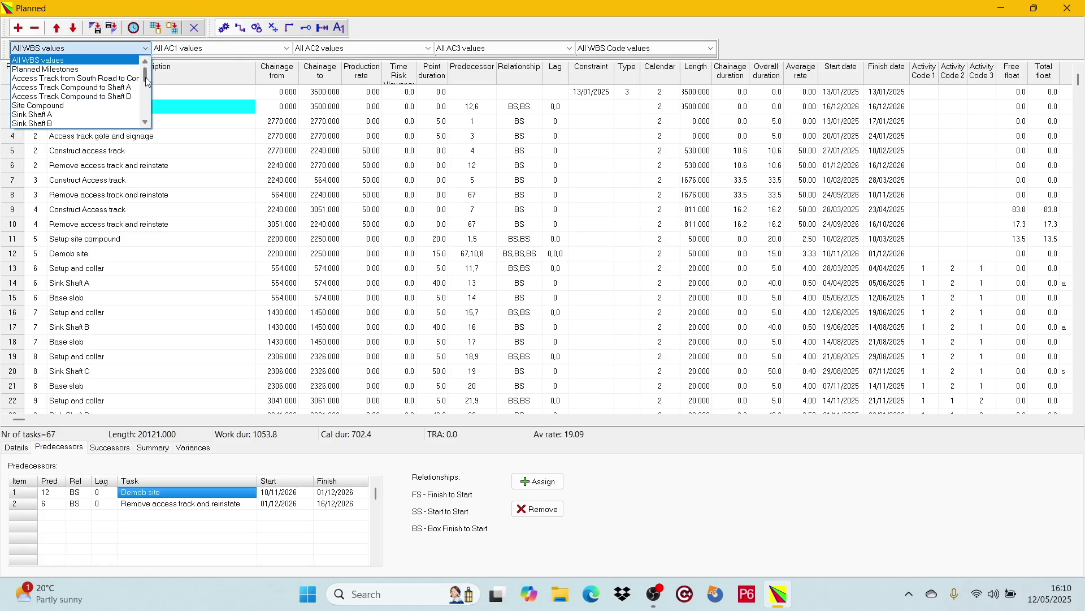
{"action": "scroll", "coordinate": [145, 81], "scroll_direction": "down", "scroll_amount": 2}
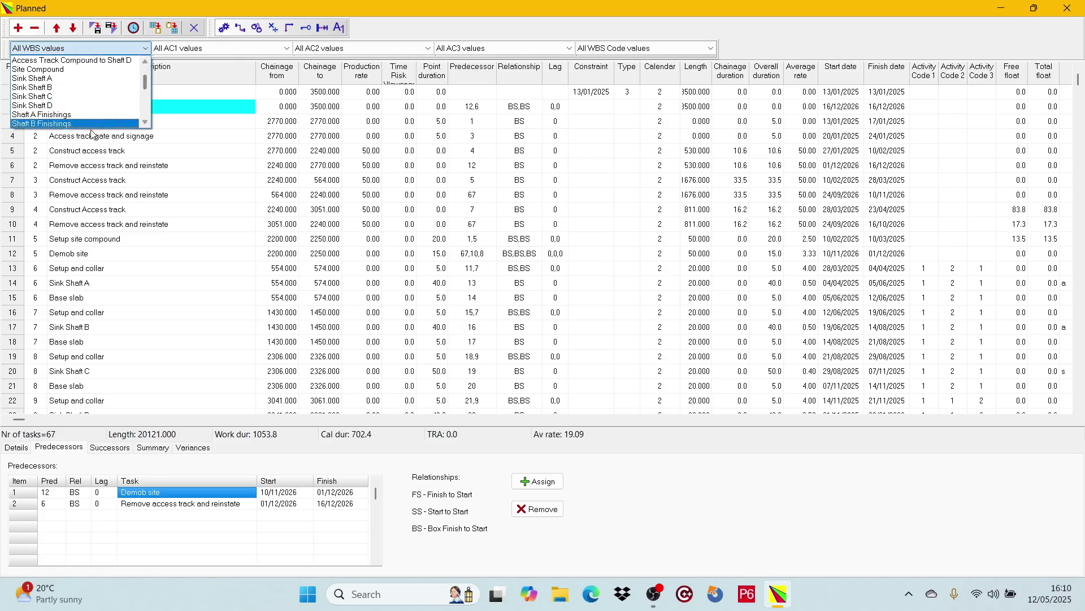
{"action": "left_click", "coordinate": [58, 80]}
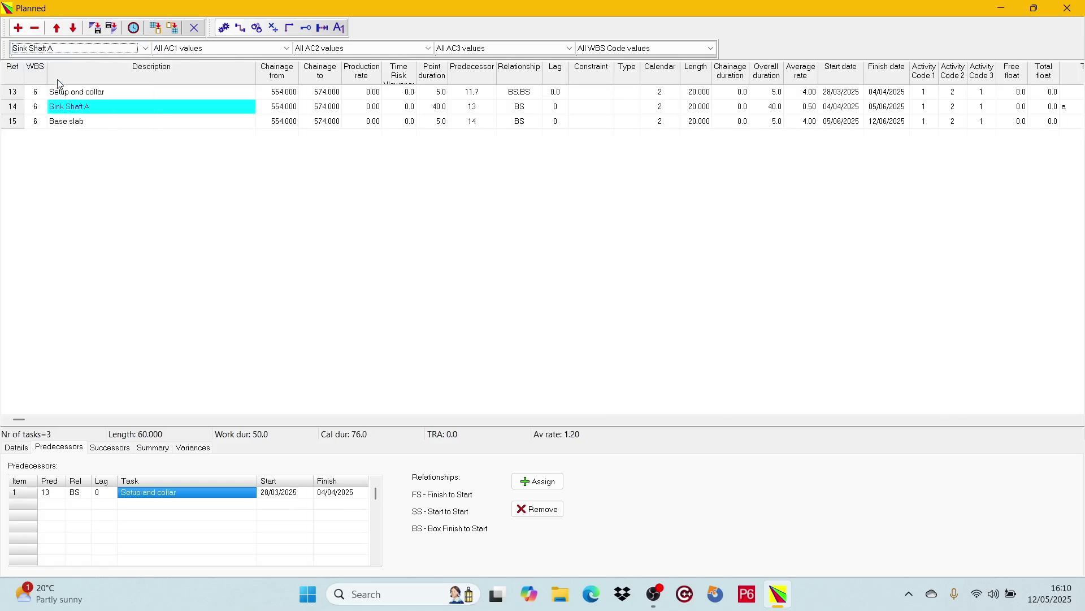
Reset the WBS filter to All WBS values and filter the planned tasks by the Shaft Sinking WBS code.
{"action": "left_click", "coordinate": [146, 48]}
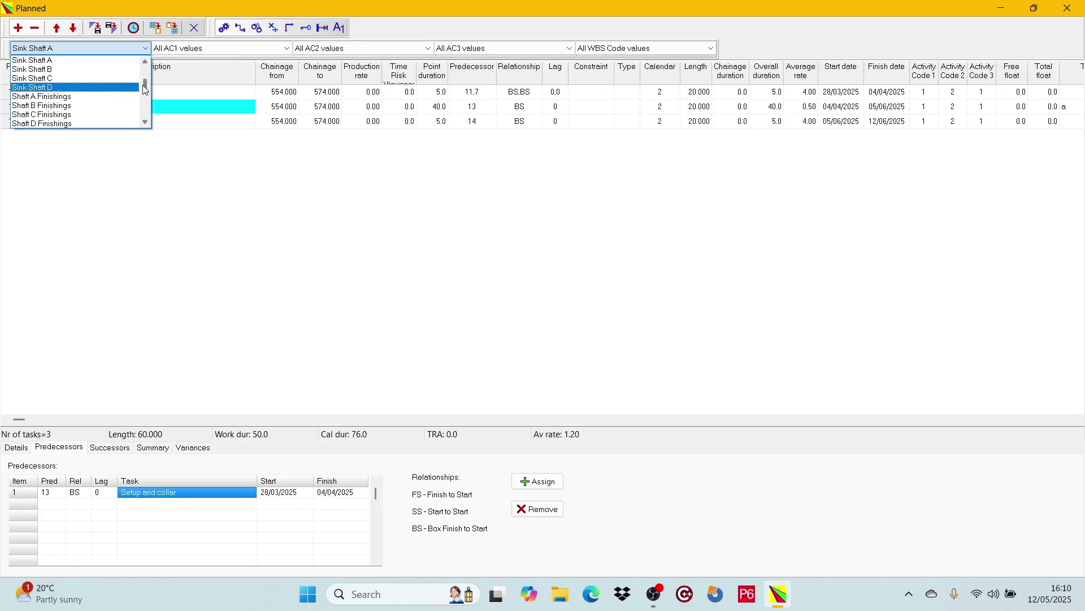
{"action": "left_click_drag", "start_coordinate": [145, 83], "coordinate": [147, 69]}
{"action": "left_click", "coordinate": [117, 63]}
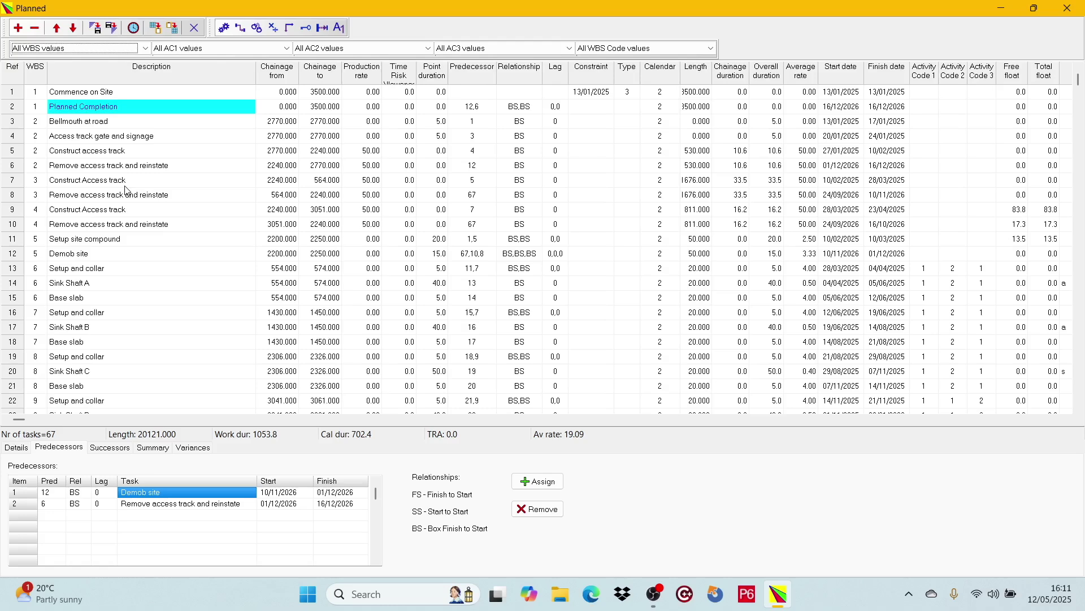
{"action": "left_click", "coordinate": [672, 47]}
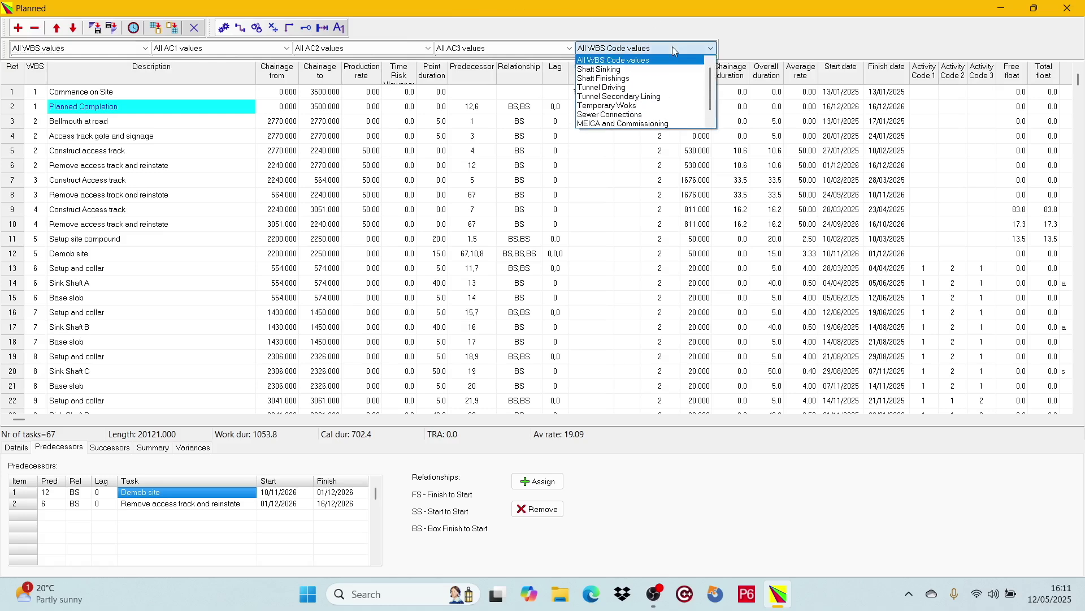
{"action": "left_click", "coordinate": [640, 70]}
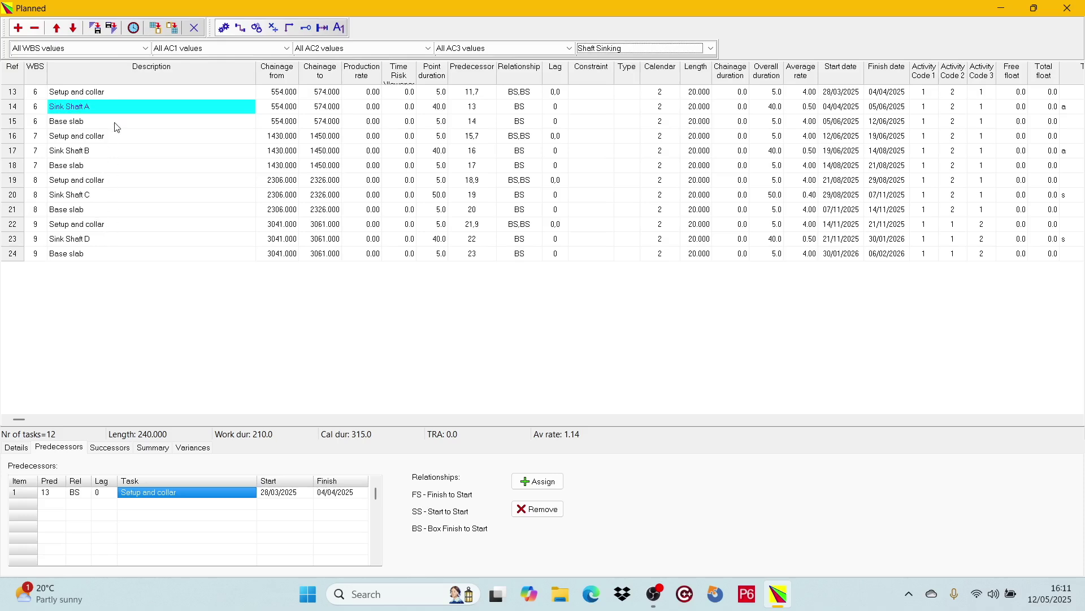
Close the planned tasks and start a new WBS chart filter with no planned or actual WBS values shown.
{"action": "left_click", "coordinate": [195, 29]}
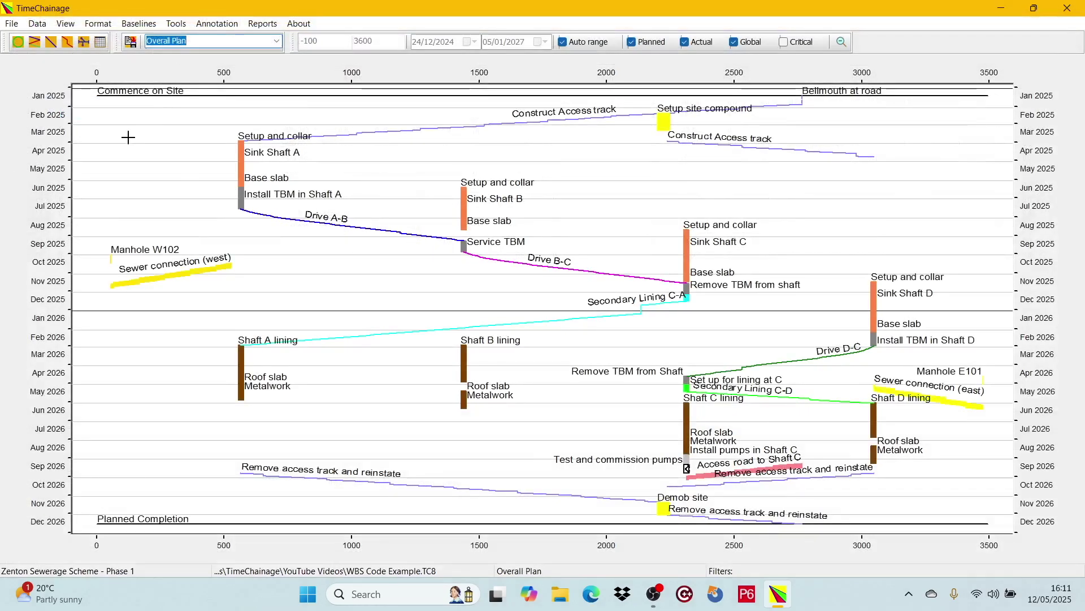
{"action": "left_click", "coordinate": [98, 25]}
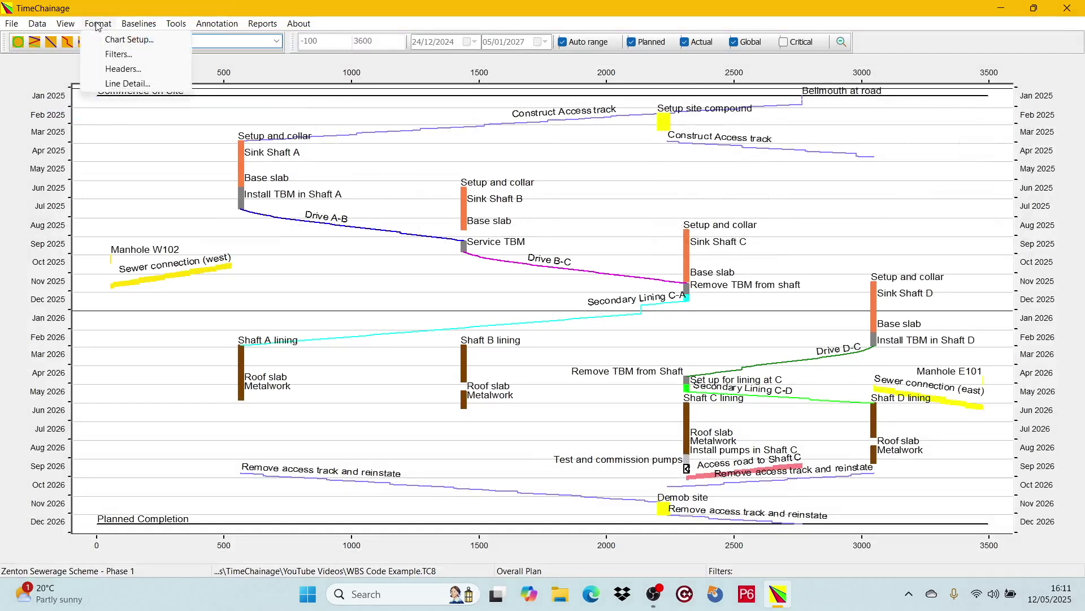
{"action": "left_click", "coordinate": [150, 57]}
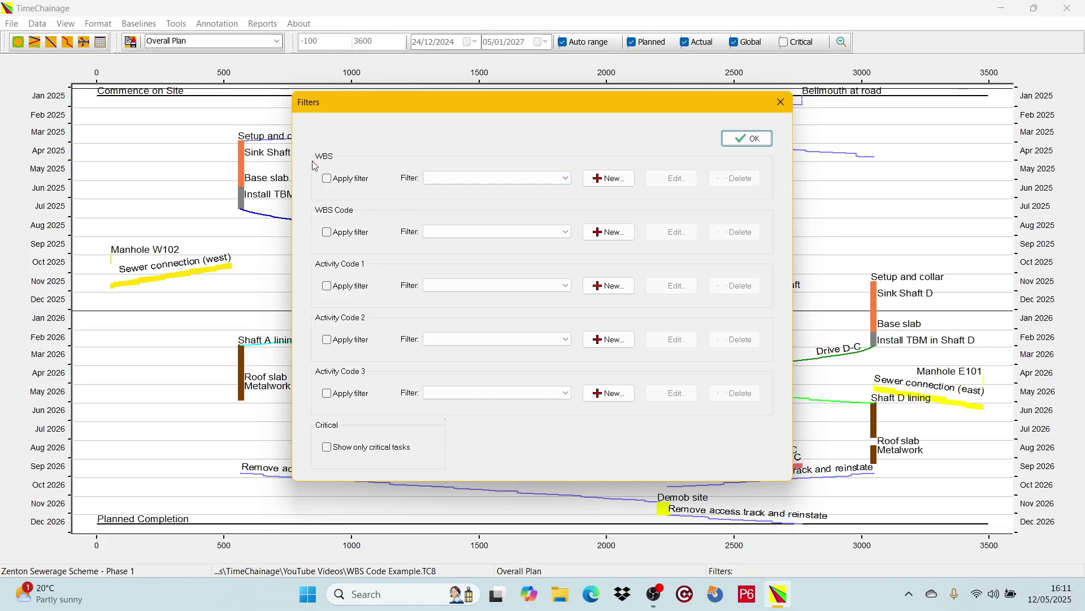
{"action": "left_click", "coordinate": [610, 180]}
{"action": "left_click", "coordinate": [613, 183]}
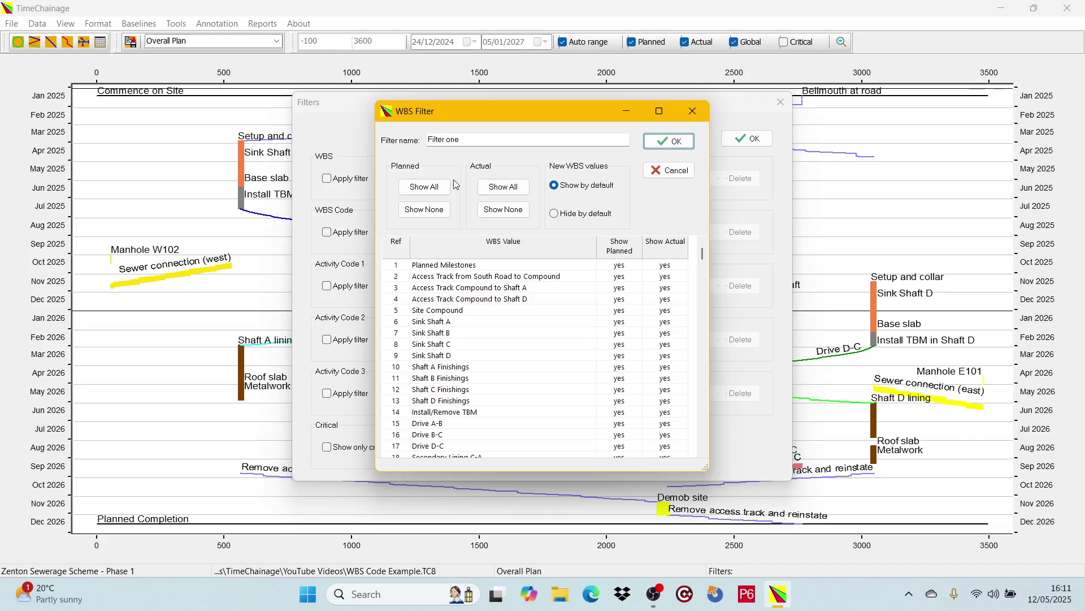
{"action": "left_click", "coordinate": [428, 213]}
{"action": "left_click", "coordinate": [511, 212]}
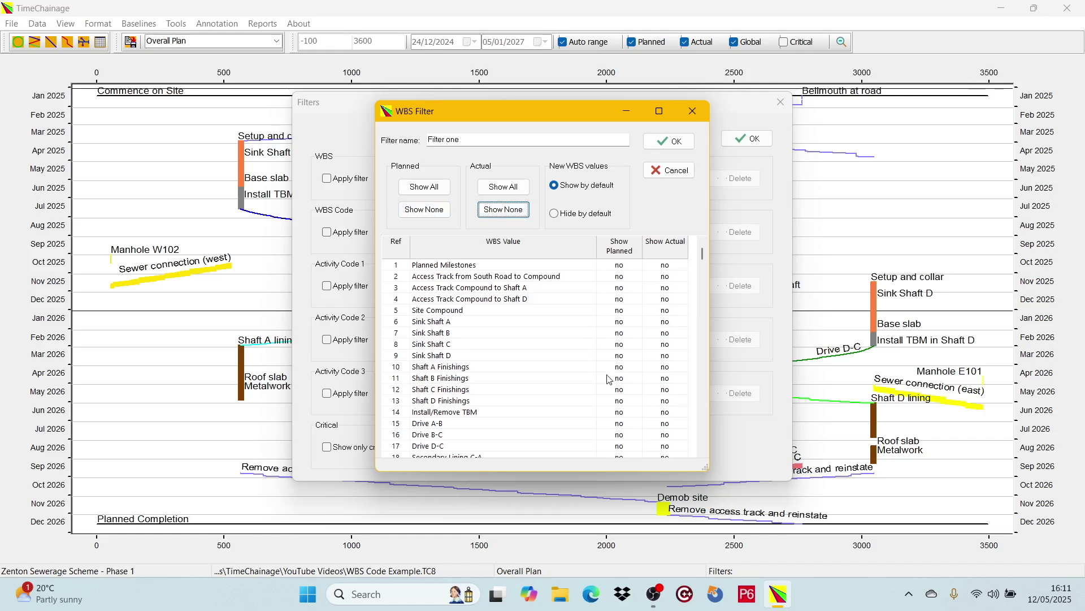
Set Show Planned to yes for the WBS values Sink Shaft A through Shaft D Finishings.
{"action": "left_click", "coordinate": [628, 323]}
{"action": "key", "text": "y"}
{"action": "key", "text": "y"}
{"action": "key", "text": "y"}
{"action": "key", "text": "y"}
{"action": "key", "text": "y"}
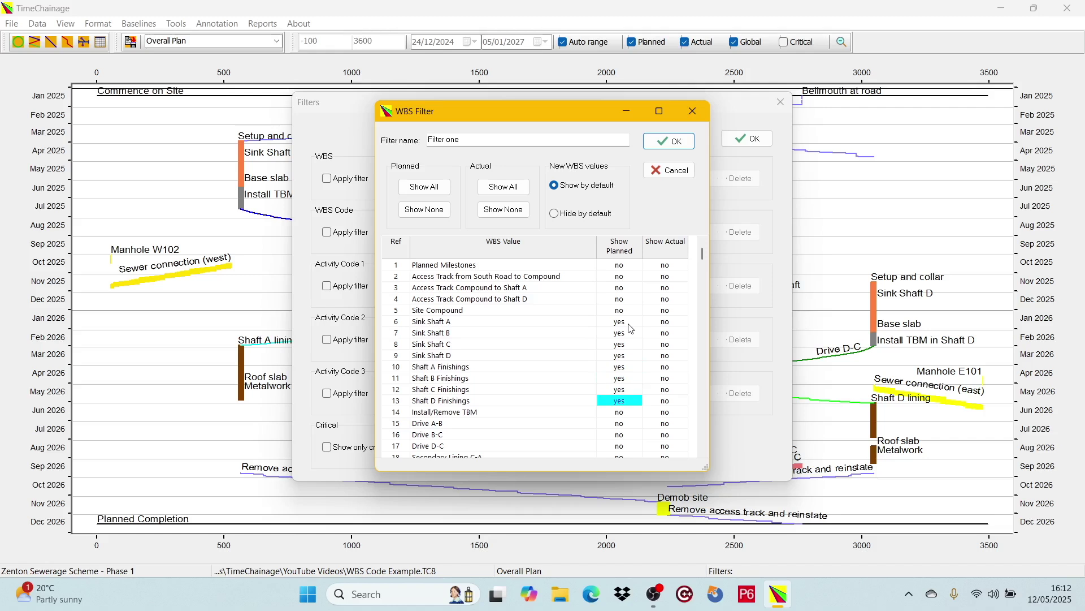
Set Show Actual to yes for the WBS values Sink Shaft A through Shaft D Finishings.
{"action": "left_click", "coordinate": [667, 325]}
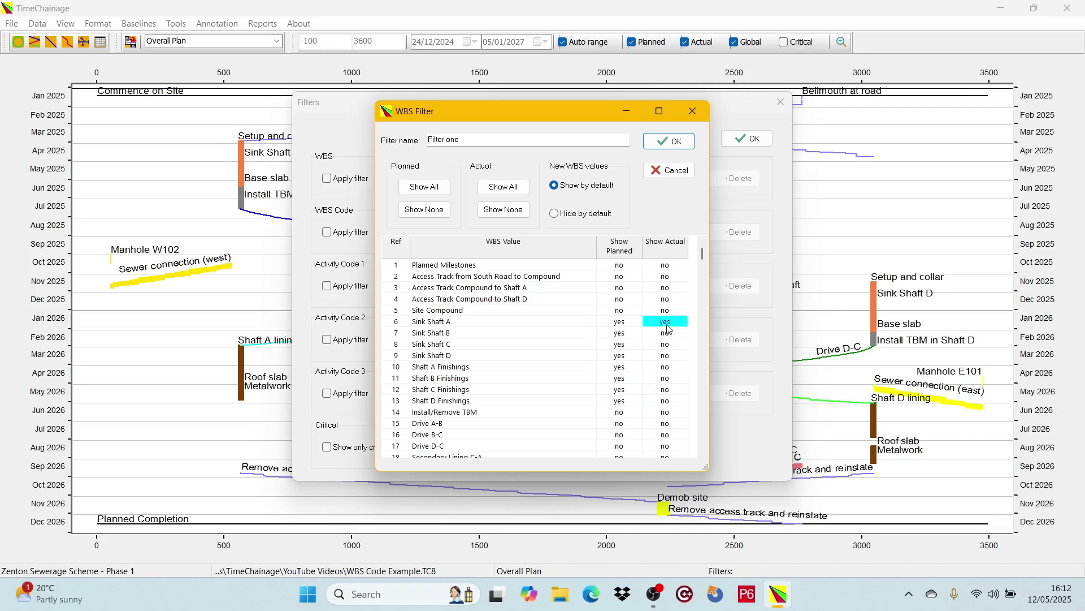
{"action": "key", "text": "y"}
{"action": "key", "text": "y"}
{"action": "key", "text": "y"}
{"action": "key", "text": "y"}
{"action": "key", "text": "y"}
{"action": "key", "text": "y"}
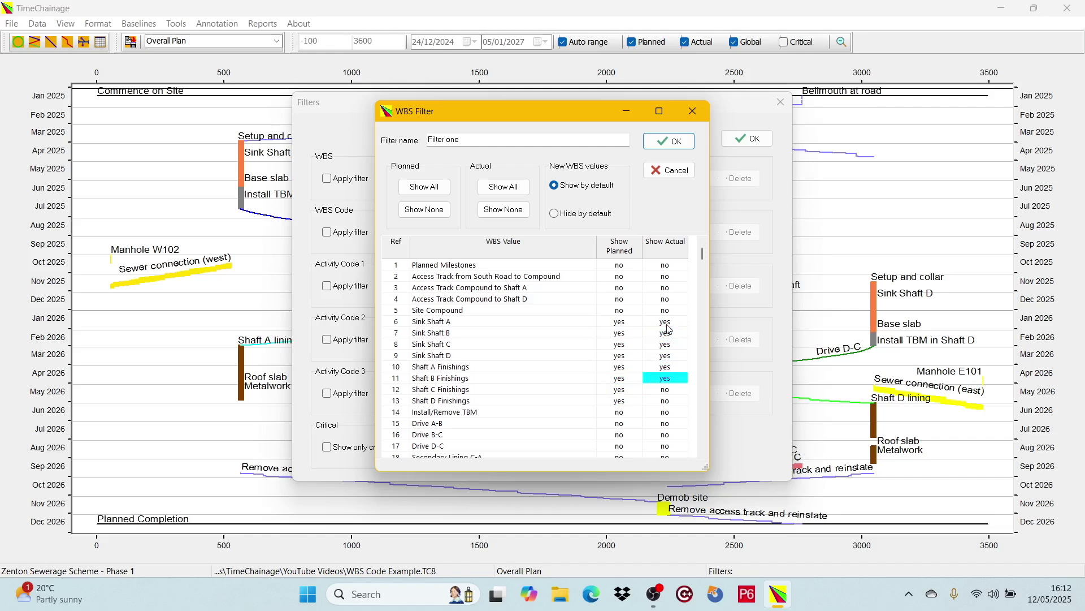
{"action": "key", "text": "y"}
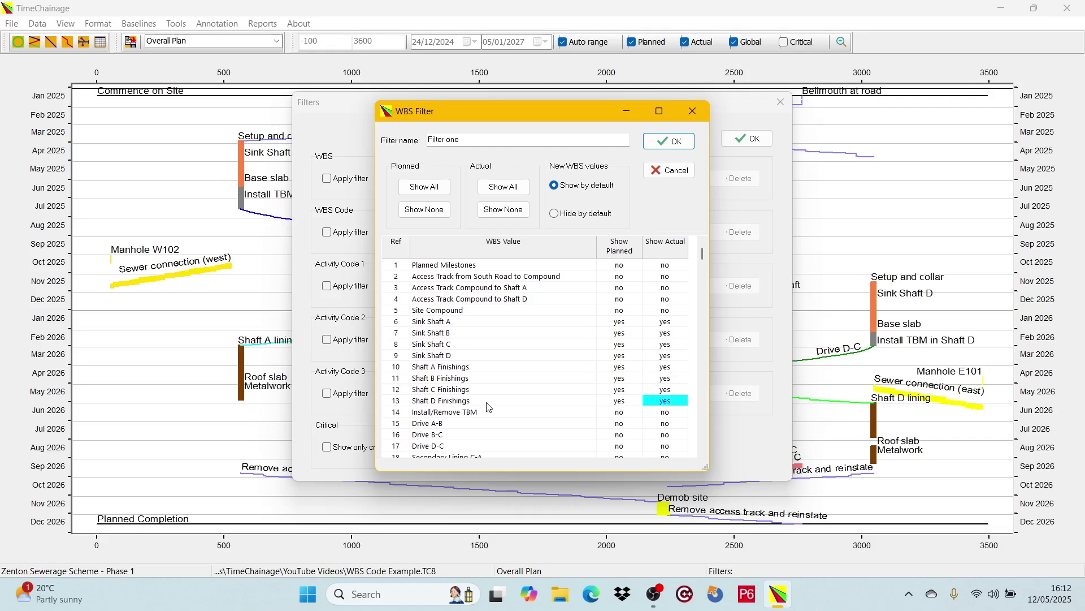
Name the WBS filter Shaft Works, set new WBS values to Hide by default, and save it.
{"action": "left_click", "coordinate": [470, 143]}
{"action": "type", "text": "S"}
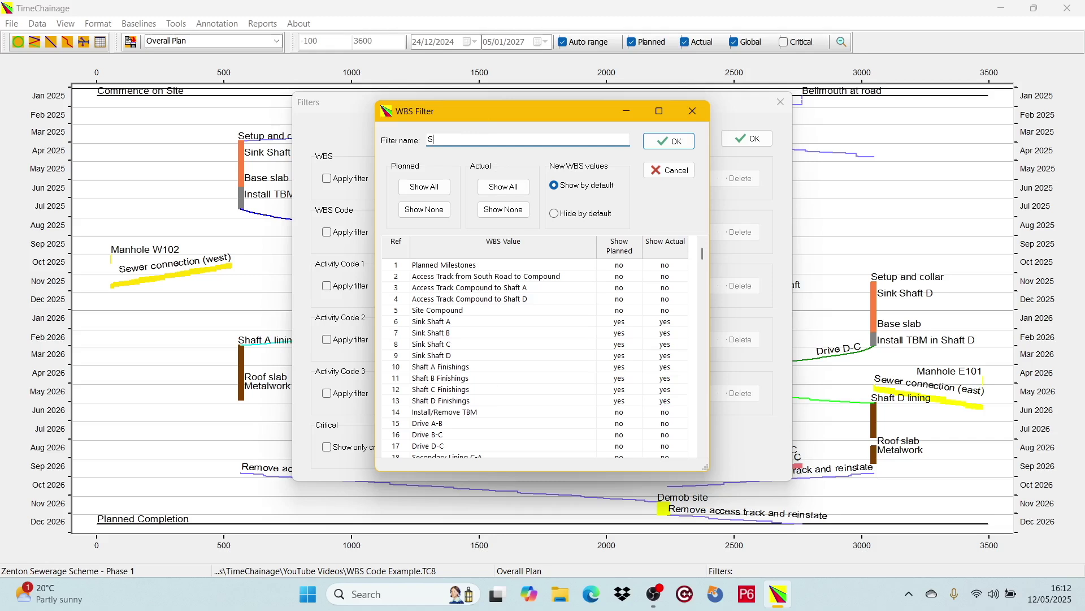
{"action": "type", "text": "haft Works"}
{"action": "left_click", "coordinate": [559, 214]}
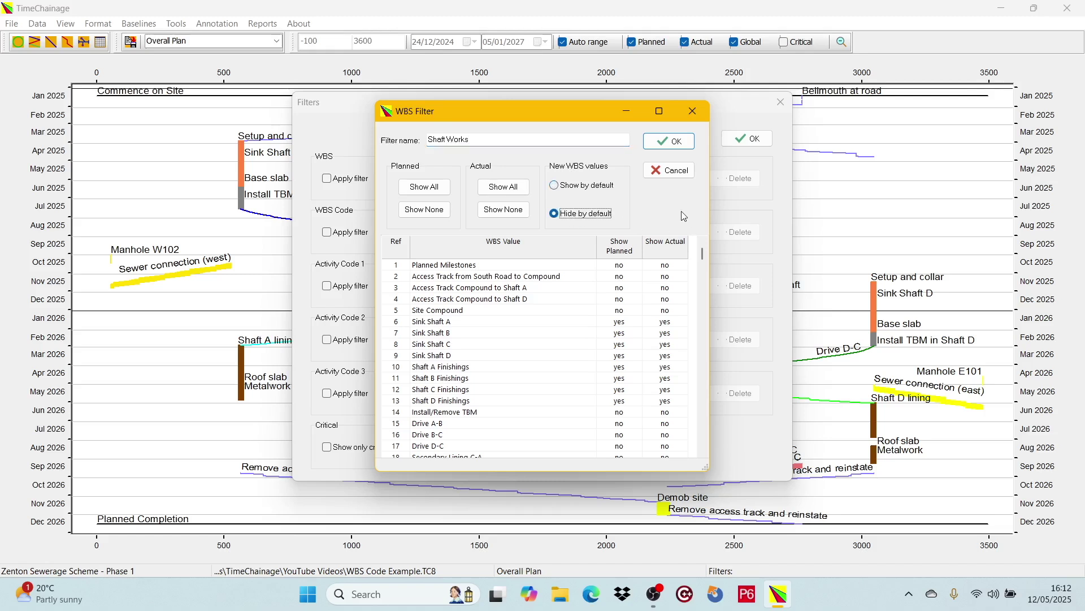
{"action": "left_click", "coordinate": [671, 141]}
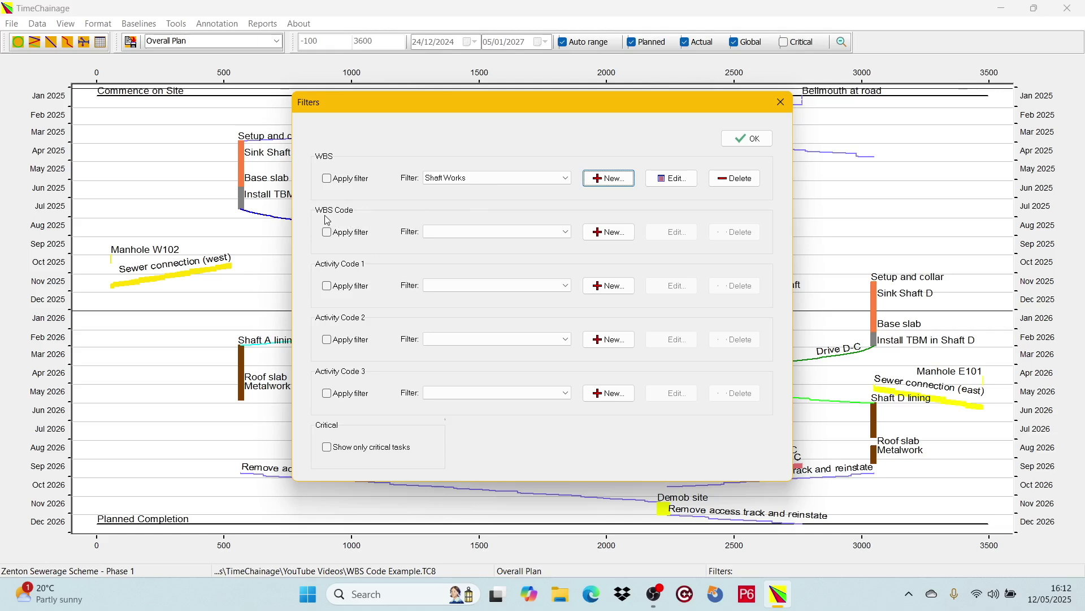
Create a WBS Code filter that shows only the Shaft Sinking and Shaft Finishings code values.
{"action": "left_click", "coordinate": [612, 232]}
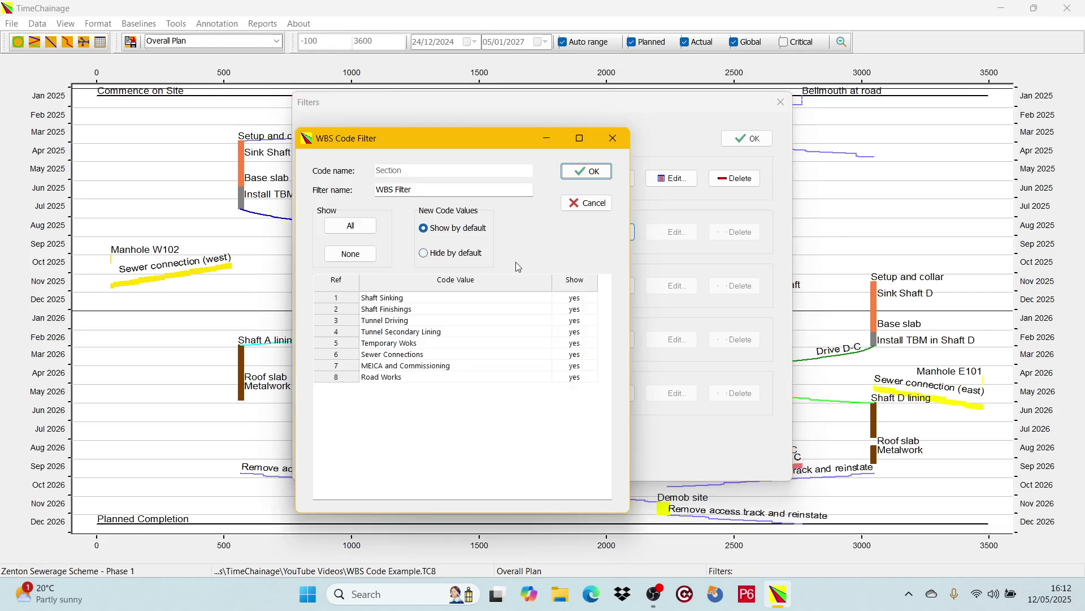
{"action": "left_click", "coordinate": [362, 261]}
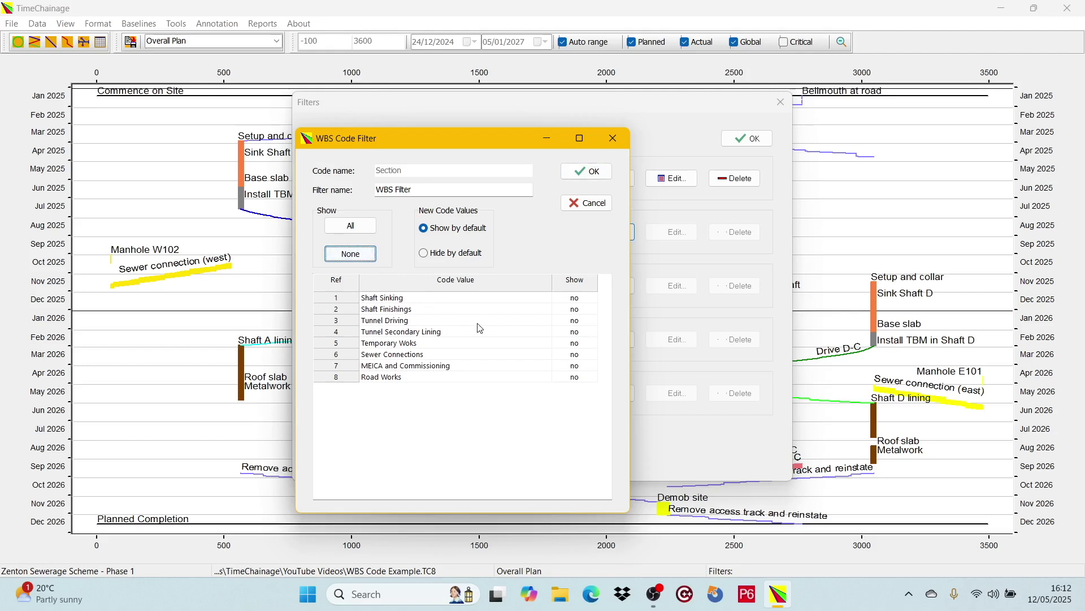
{"action": "left_click", "coordinate": [587, 299]}
{"action": "left_click", "coordinate": [585, 311]}
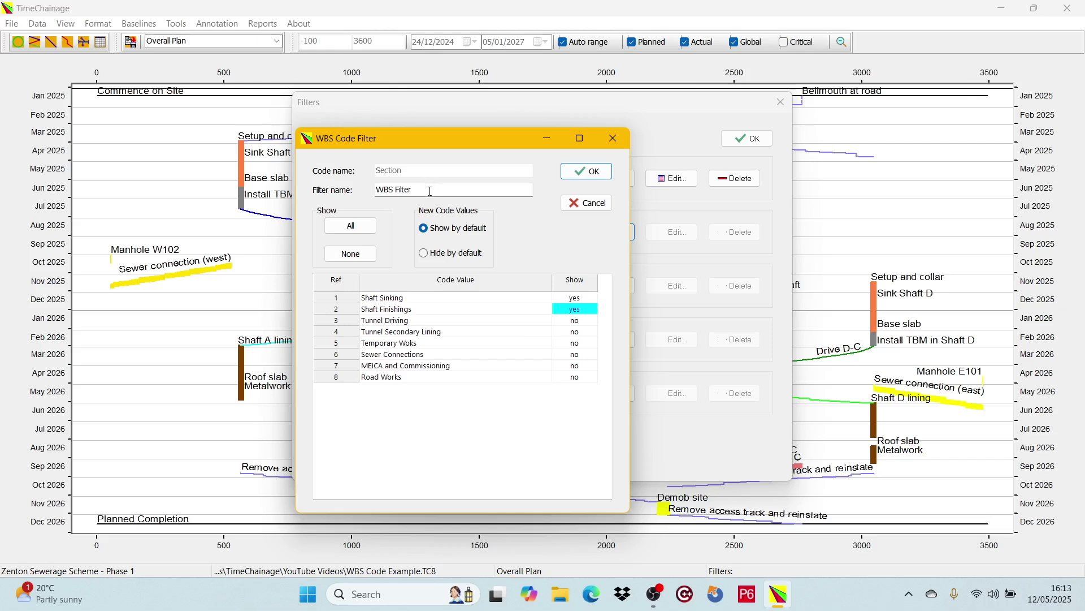
Name the WBS Code filter Shaft Works, set new code values to Hide by default, and save it.
{"action": "left_click_drag", "start_coordinate": [431, 191], "coordinate": [300, 186]}
{"action": "type", "text": "Sh"}
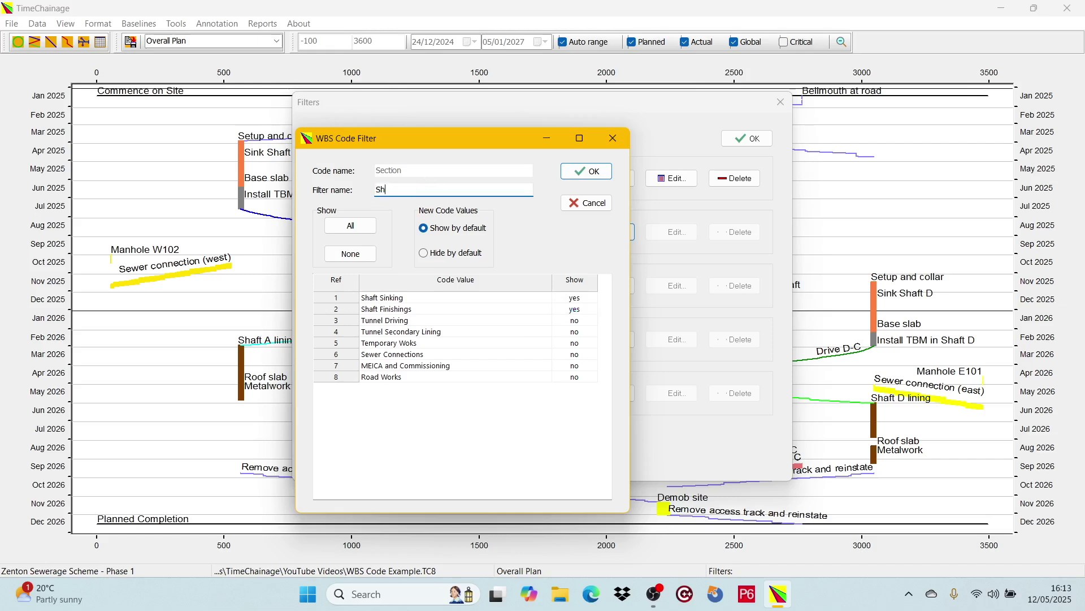
{"action": "type", "text": "aft Works"}
{"action": "left_click", "coordinate": [431, 253]}
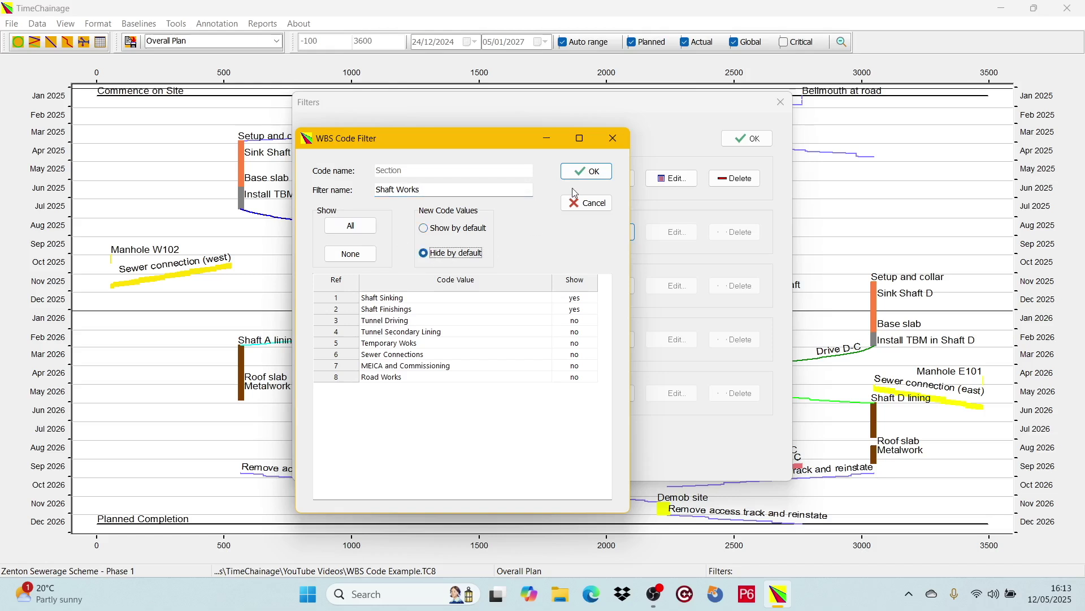
{"action": "left_click", "coordinate": [587, 171]}
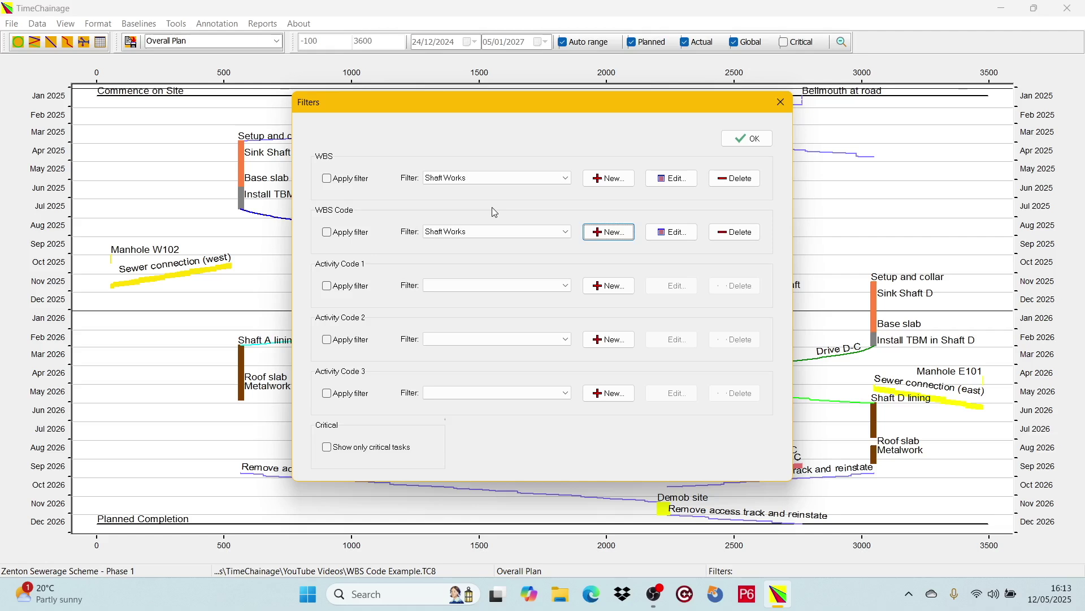
Apply the Shaft Works WBS filter to the Overall Plan chart.
{"action": "left_click", "coordinate": [331, 181]}
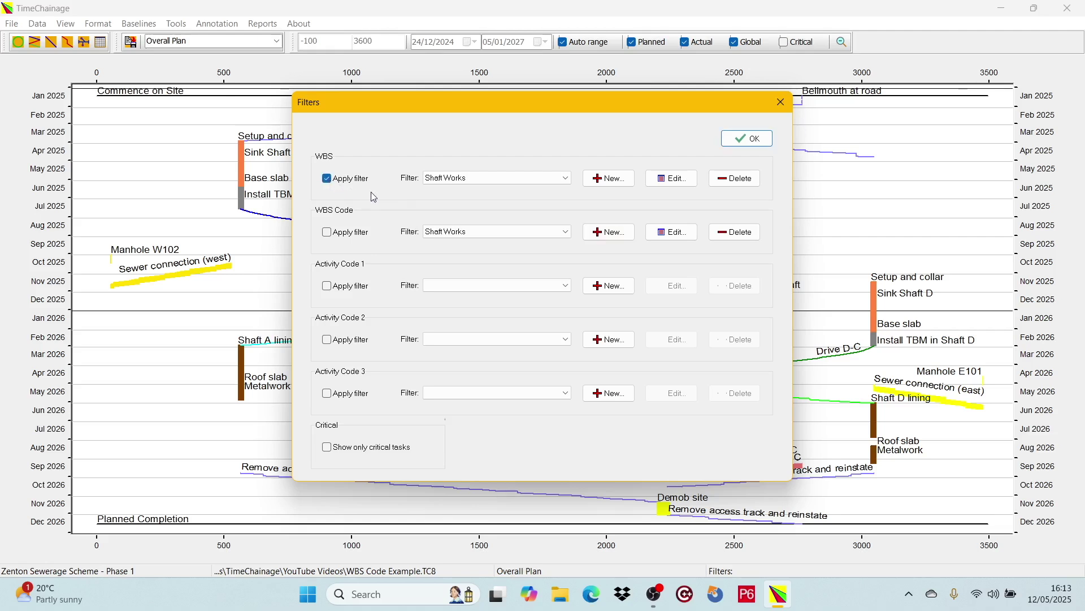
{"action": "left_click", "coordinate": [752, 144]}
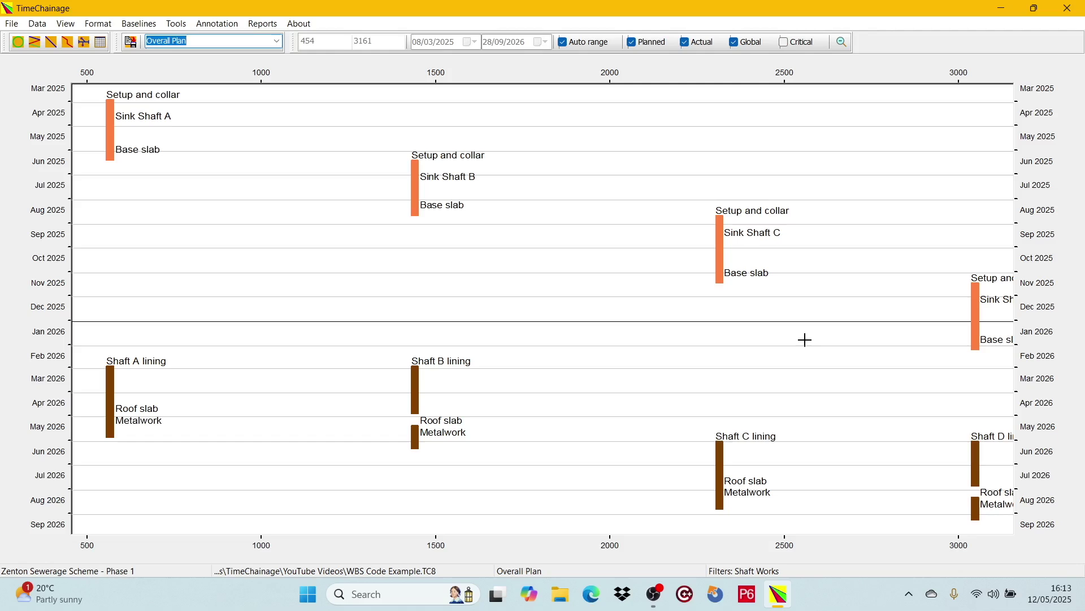
Turn off the WBS filter and apply the Shaft Works WBS Code filter to the Overall Plan chart.
{"action": "left_click", "coordinate": [98, 24]}
{"action": "left_click", "coordinate": [116, 54]}
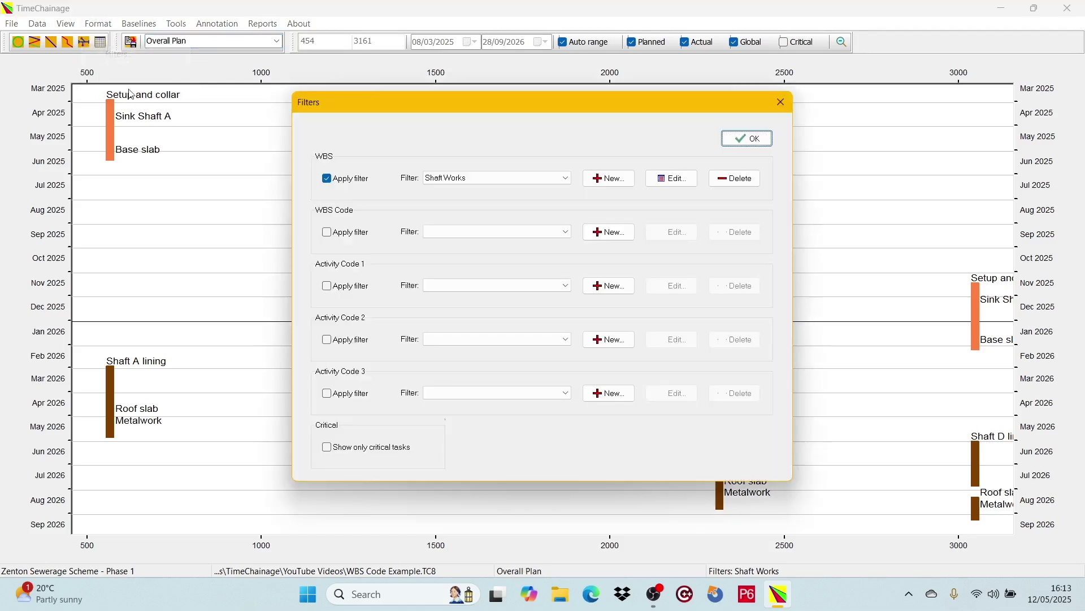
{"action": "left_click", "coordinate": [328, 179]}
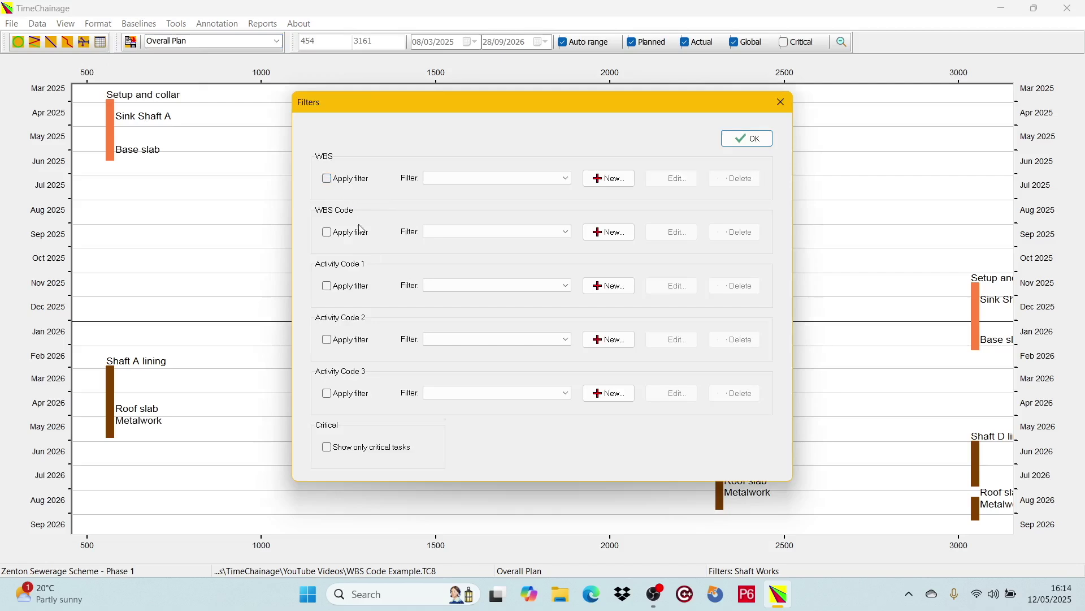
{"action": "left_click", "coordinate": [568, 234]}
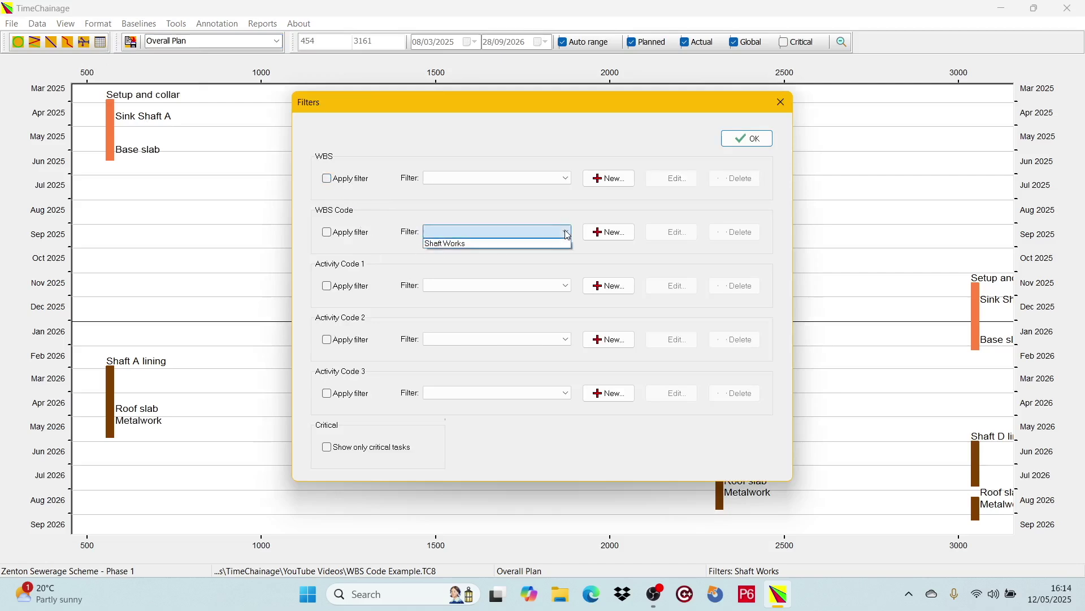
{"action": "left_click", "coordinate": [475, 244]}
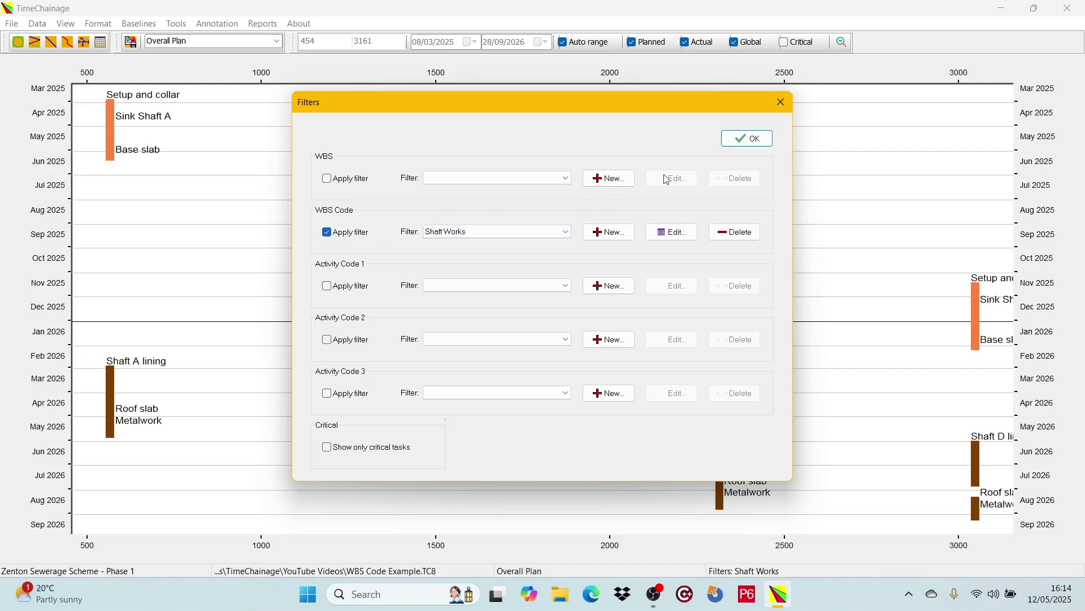
{"action": "left_click", "coordinate": [744, 142]}
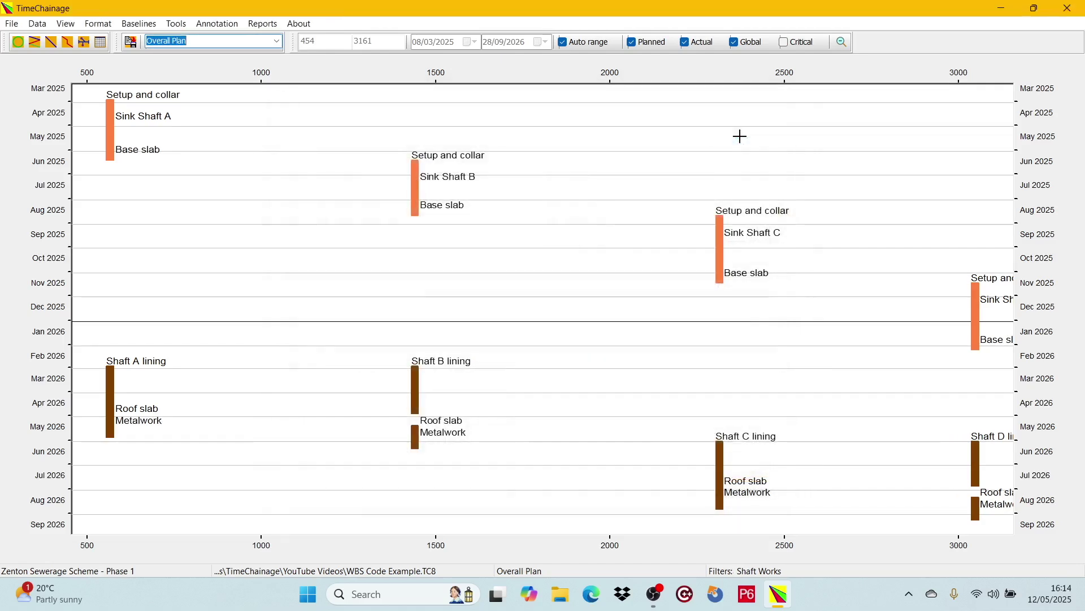